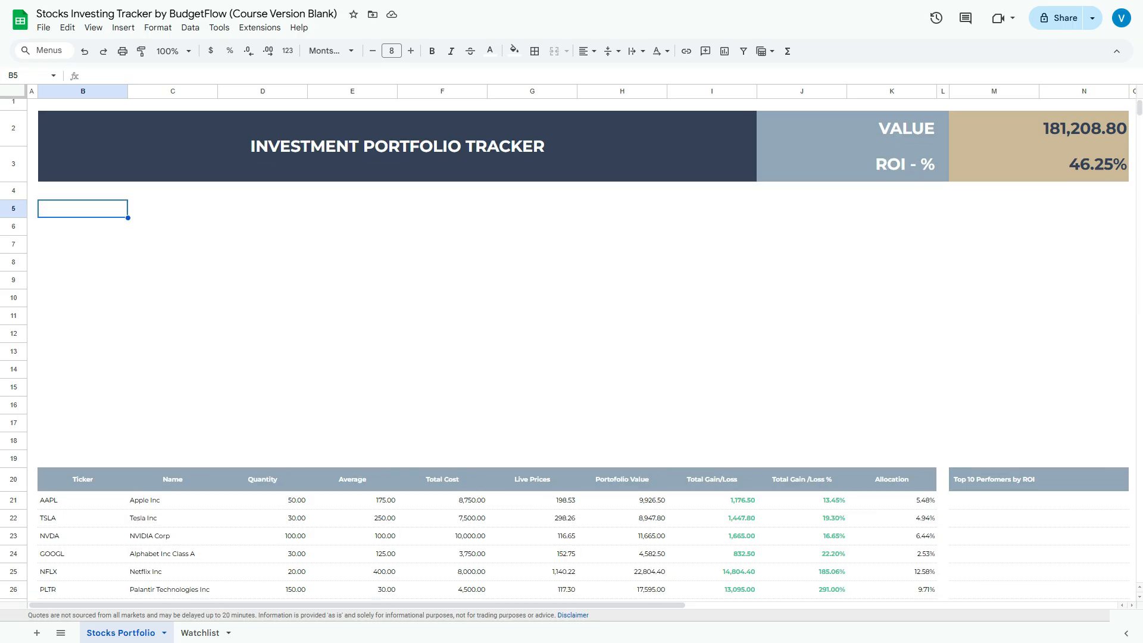
Review the portfolio table, selecting the listed tickers from AAPL down to ADBE.
scroll(572, 350, "up", 2)
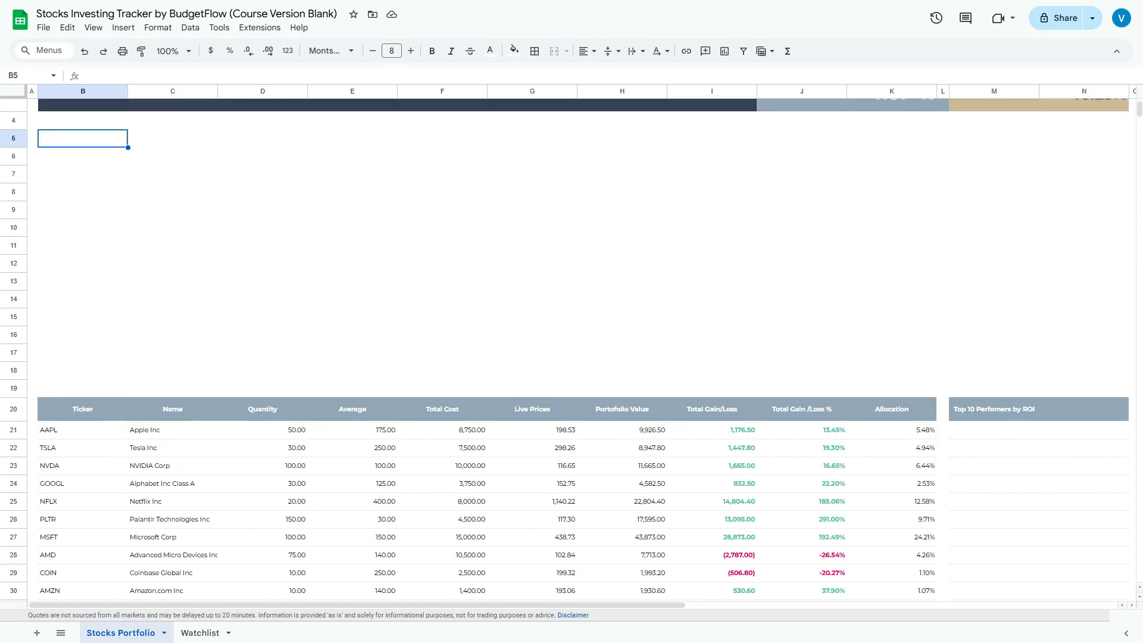
scroll(571, 350, "up", 2)
scroll(572, 350, "down", 3)
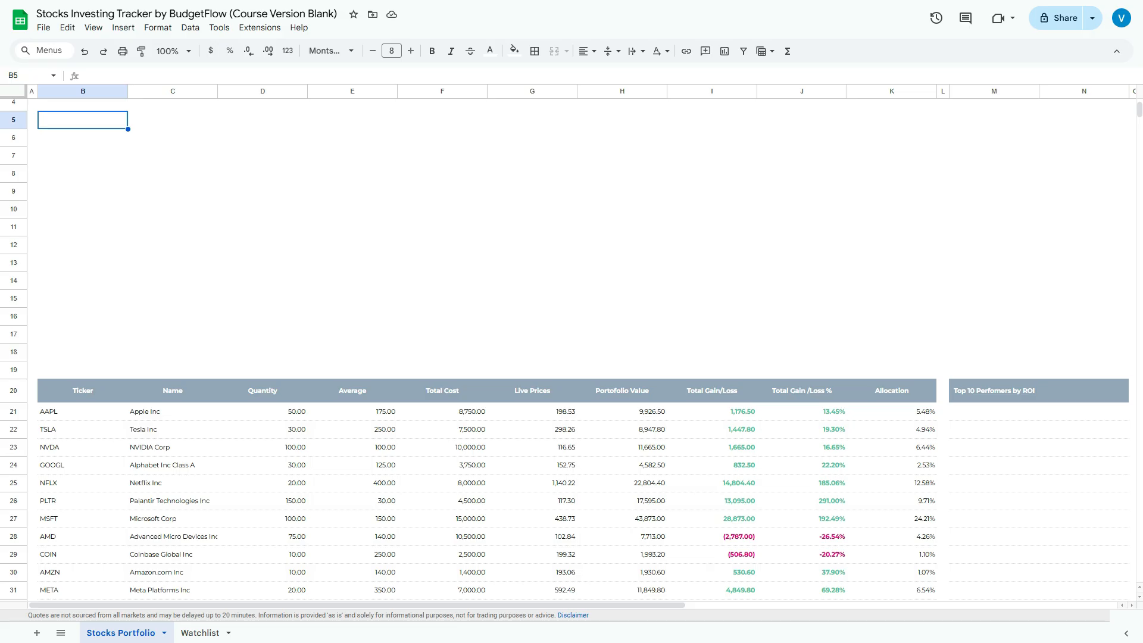
scroll(572, 350, "down", 1)
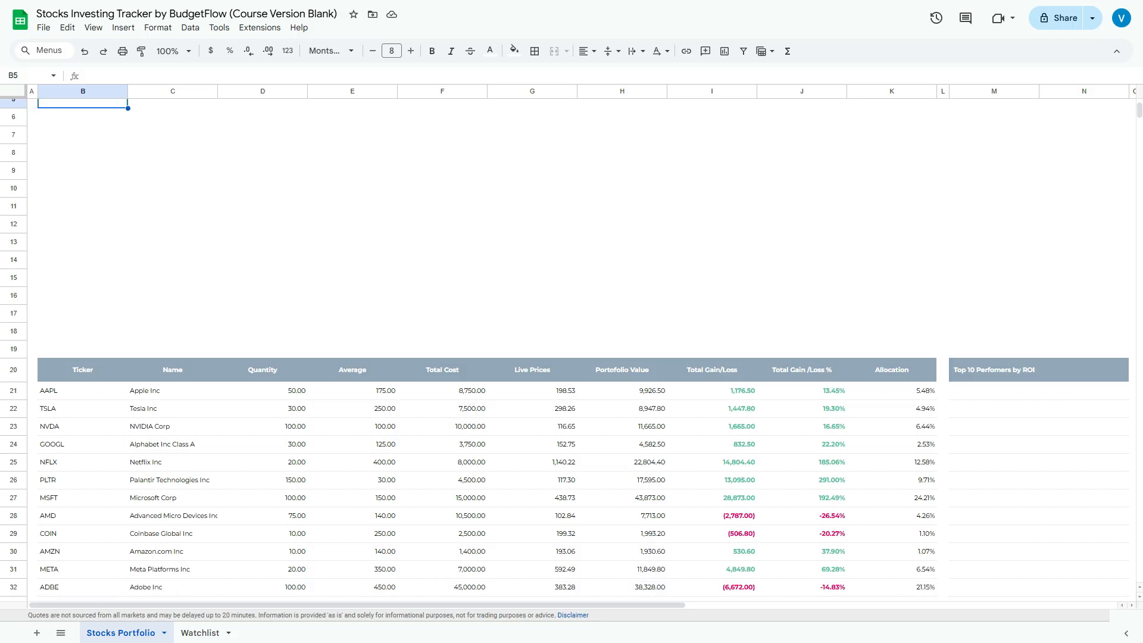
left_click(83, 376)
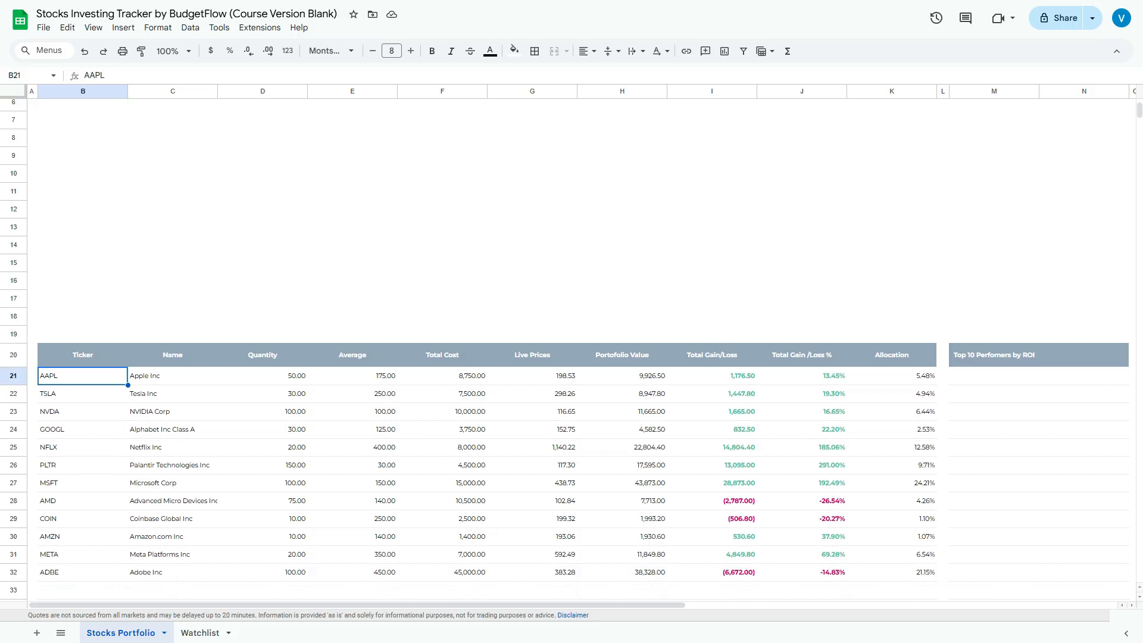
key("ctrl+shift+Down")
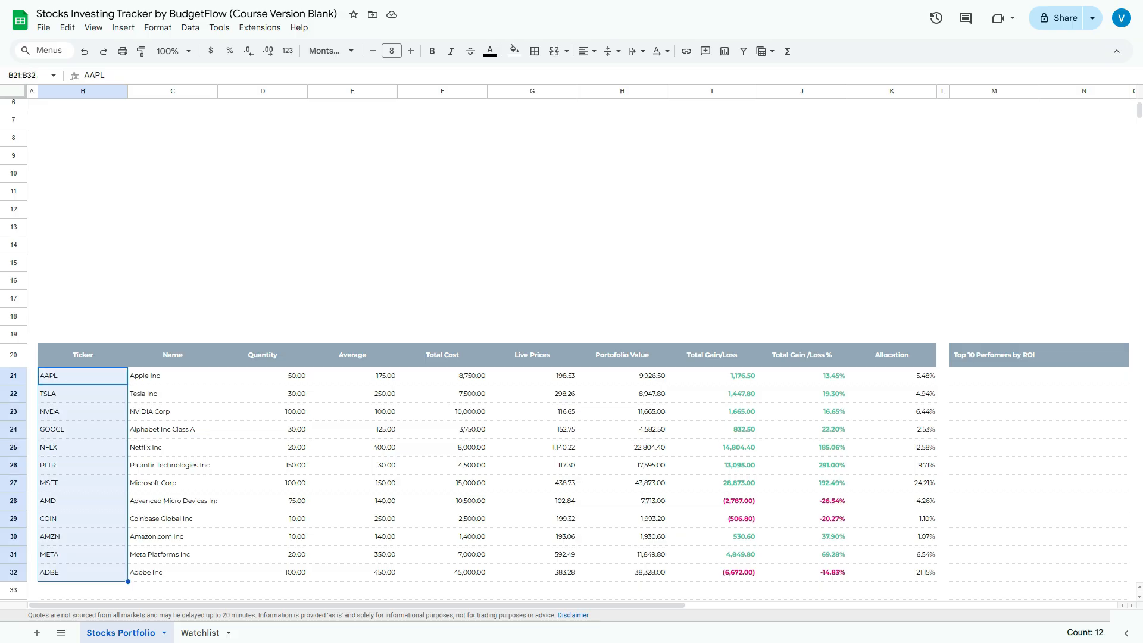
scroll(572, 350, "up", 4)
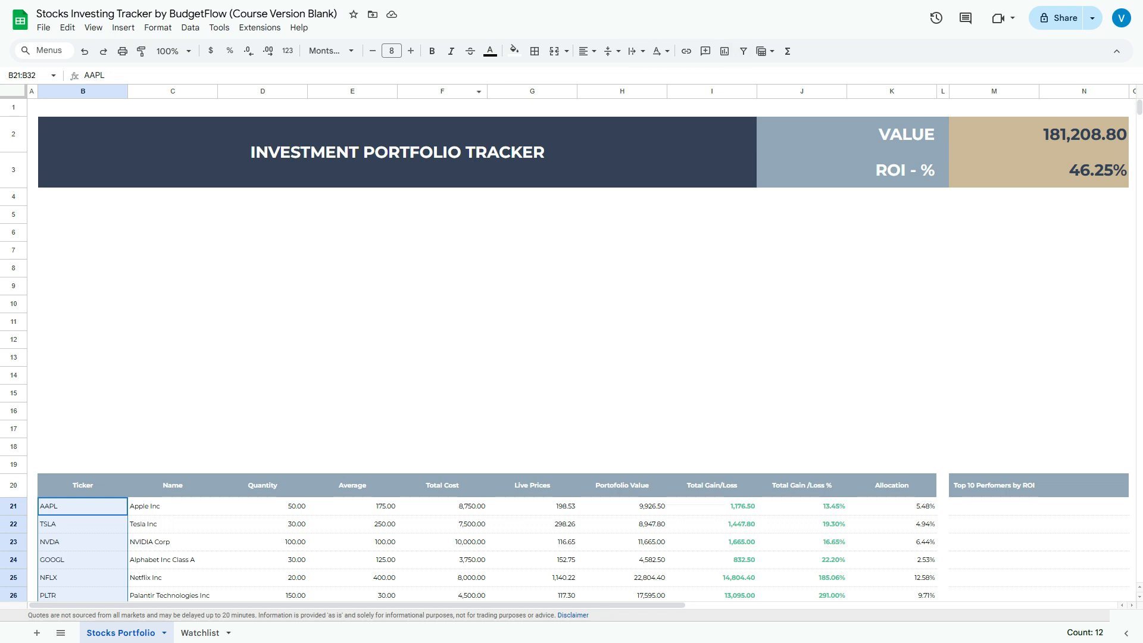
Insert a new chart in the empty area above the table and clear its default data range.
left_click(532, 357)
left_click(724, 51)
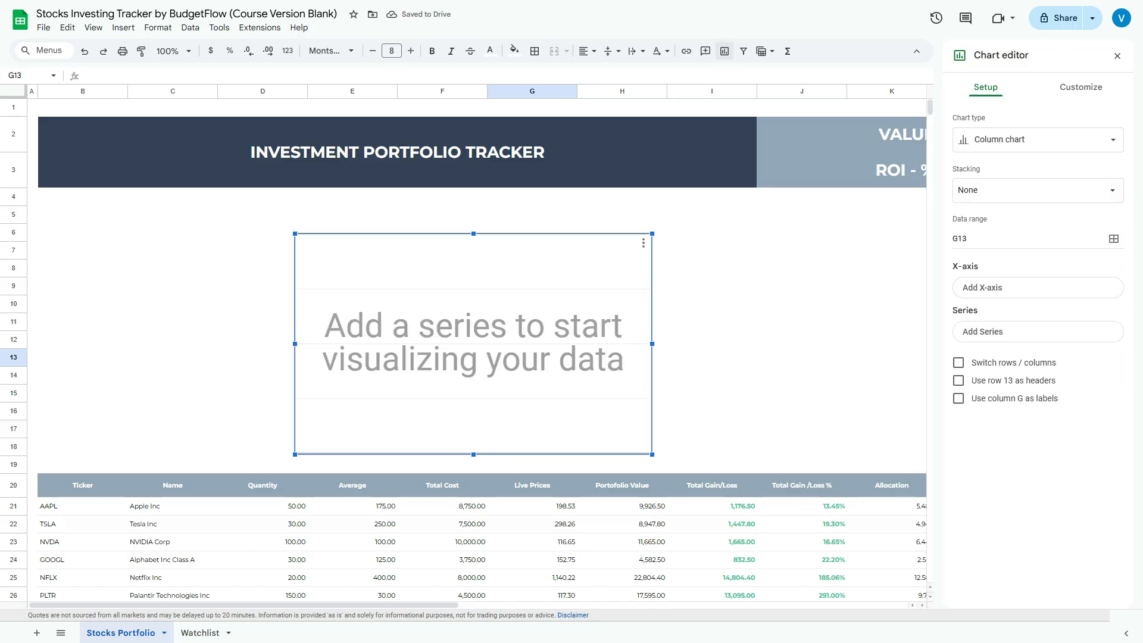
left_click(1113, 238)
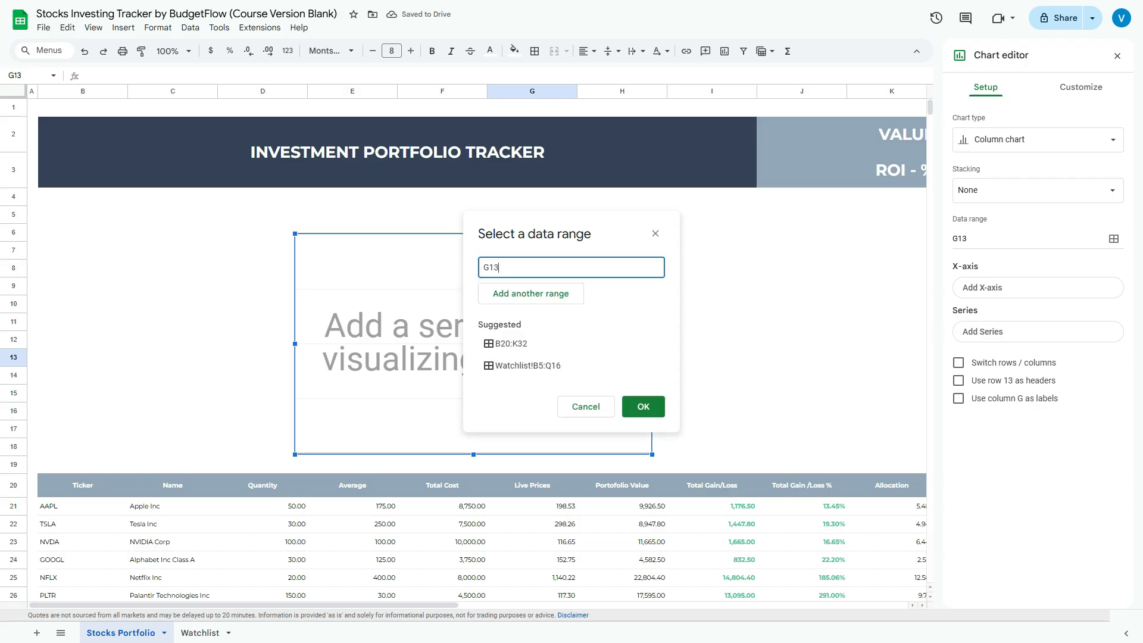
key("BackSpace")
key("BackSpace")
key("BackSpace")
Set the chart's first data range to the open-ended ticker range B21:B.
scroll(476, 351, "down", 3)
left_click_drag(82, 344, 83, 540)
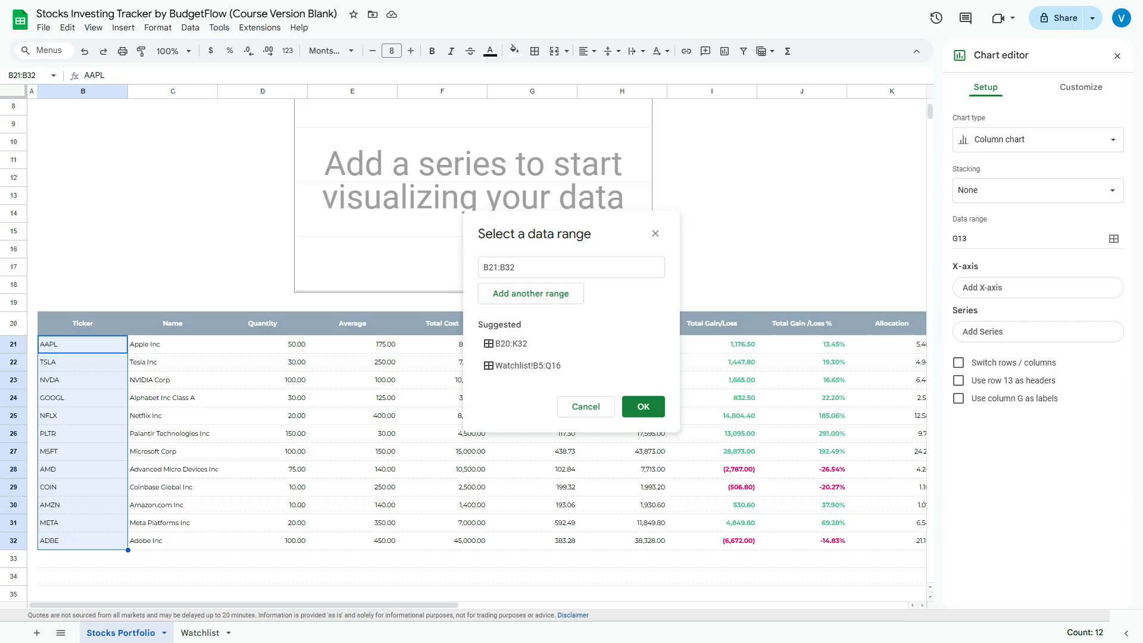
left_click(516, 268)
key("BackSpace")
key("BackSpace")
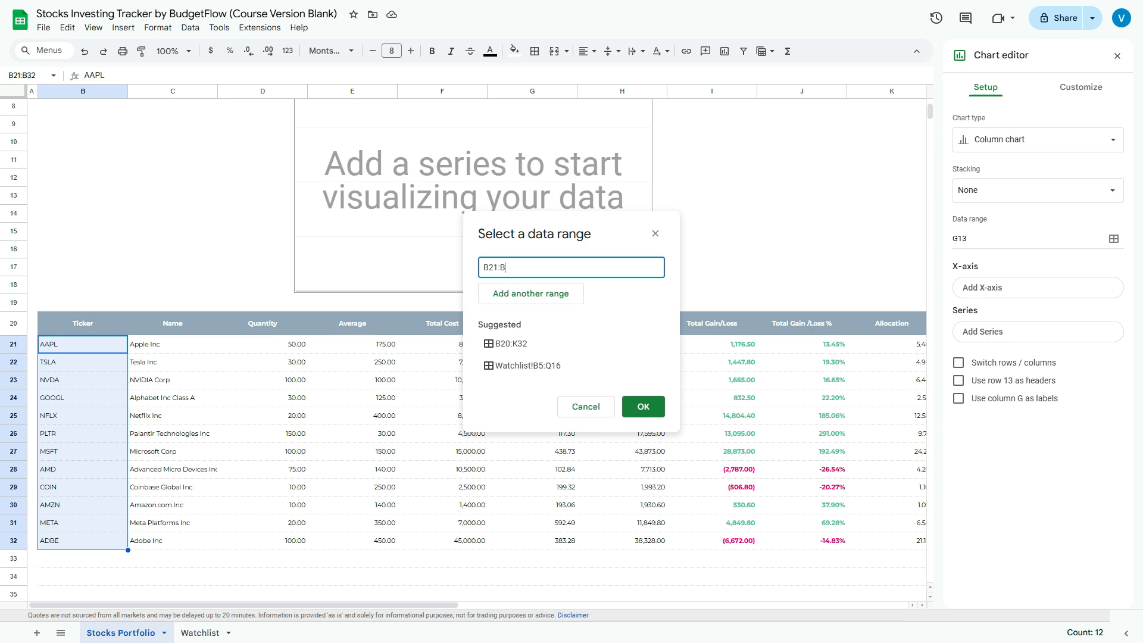
Add the allocation range K21:K as the chart's second data range and apply both ranges.
left_click(530, 293)
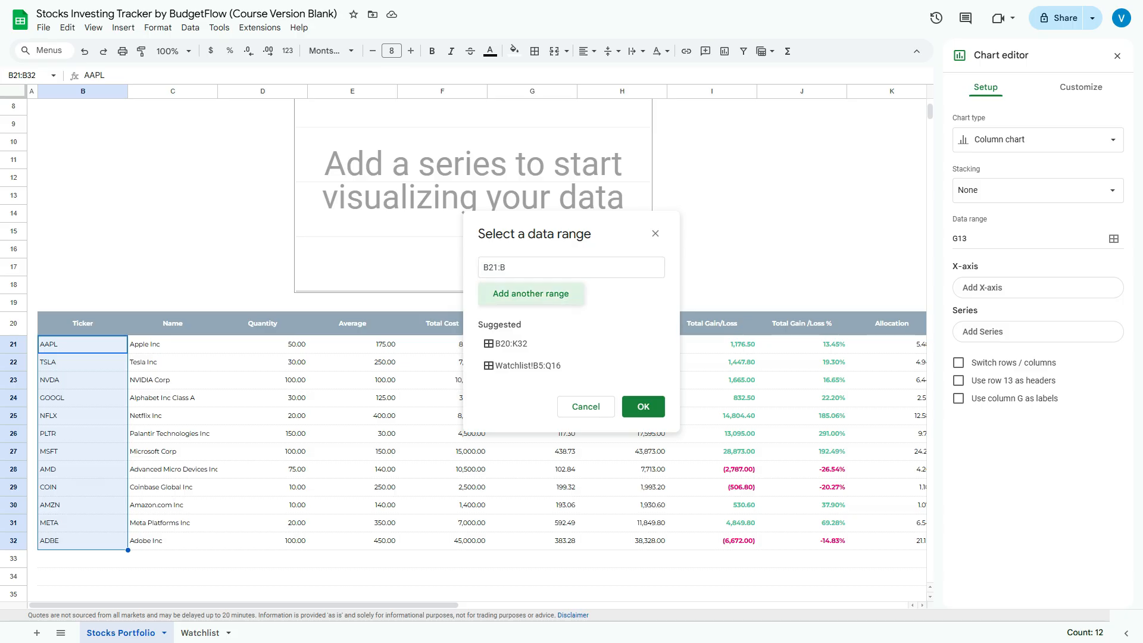
scroll(358, 393, "right", 2)
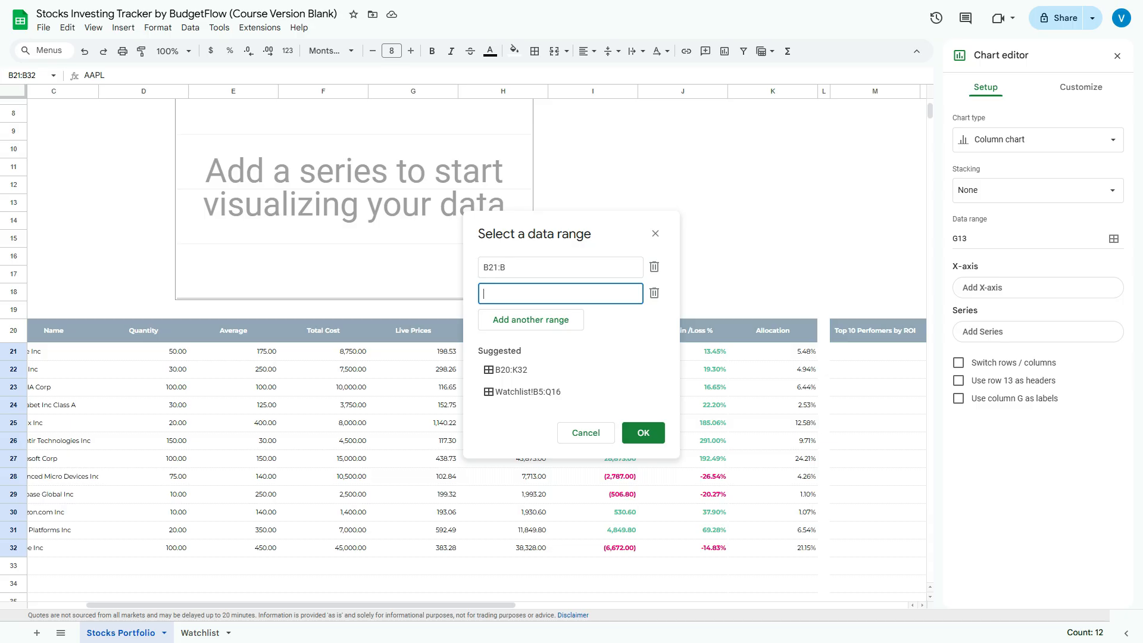
left_click(773, 351)
type(":K")
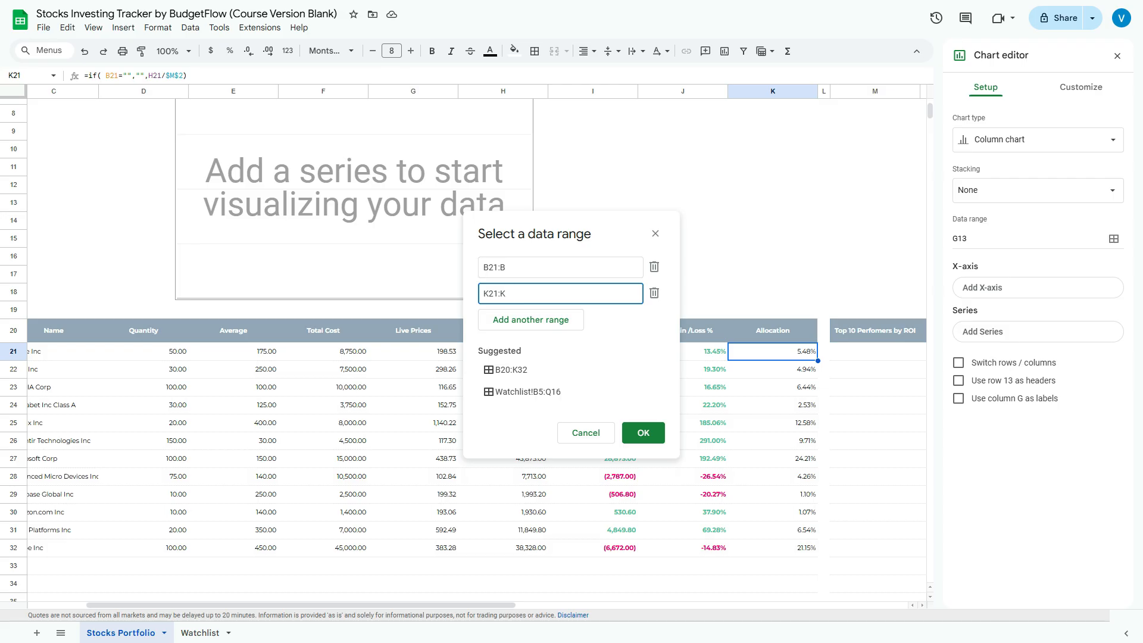
left_click(643, 433)
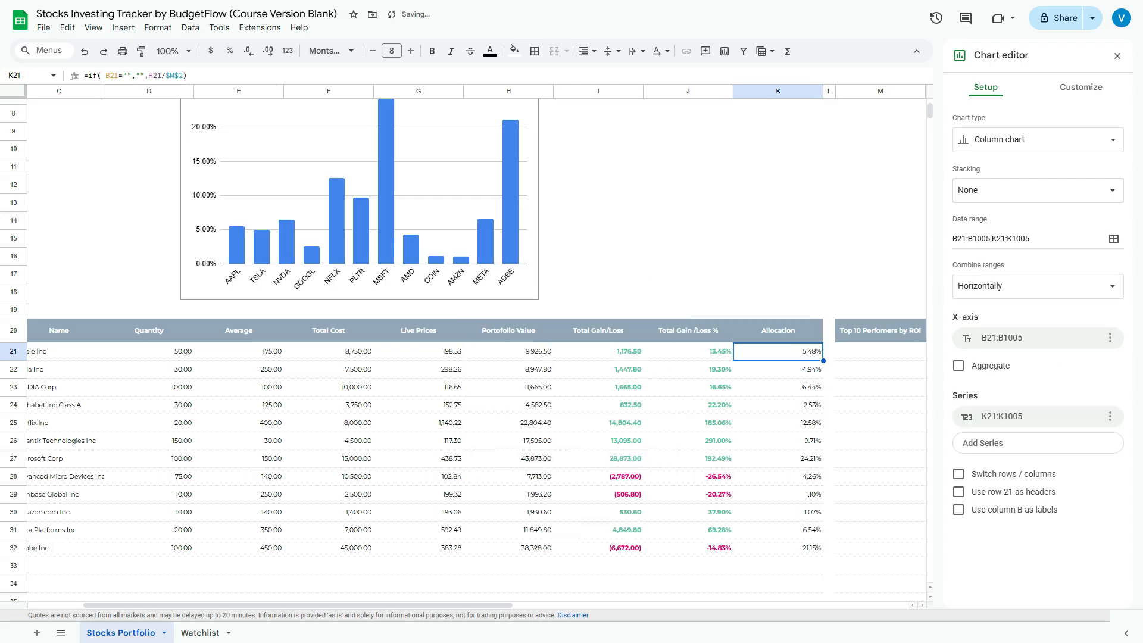
Move the allocation chart to column B below the title banner and enlarge it down to row 19 and across into column G.
scroll(477, 351, "left", 2)
scroll(477, 351, "up", 3)
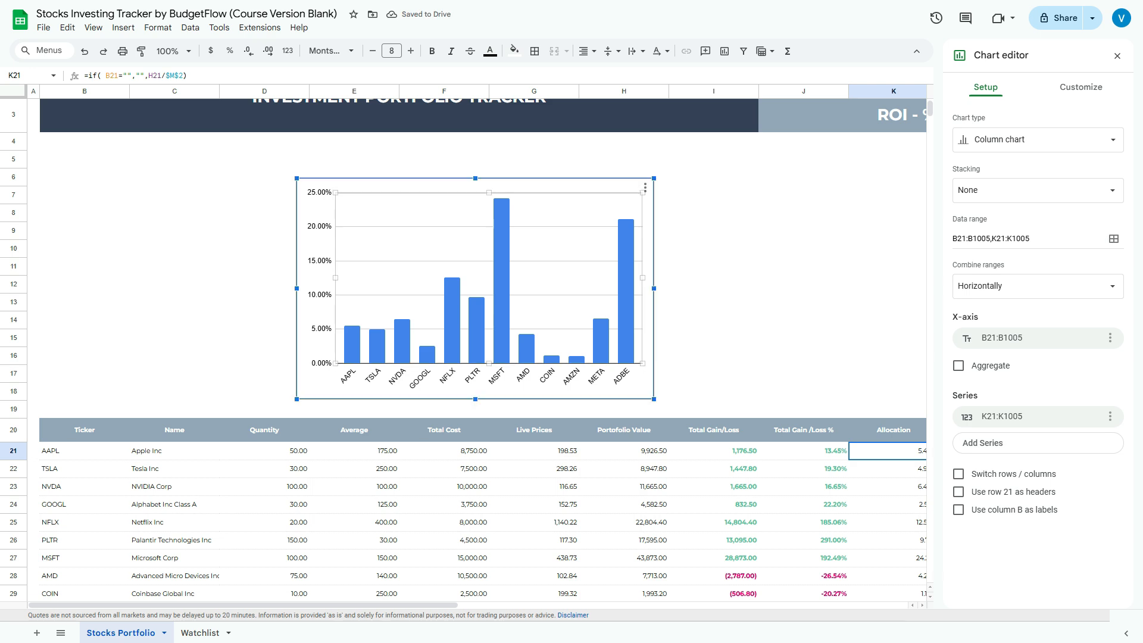
left_click_drag(476, 267, 222, 235)
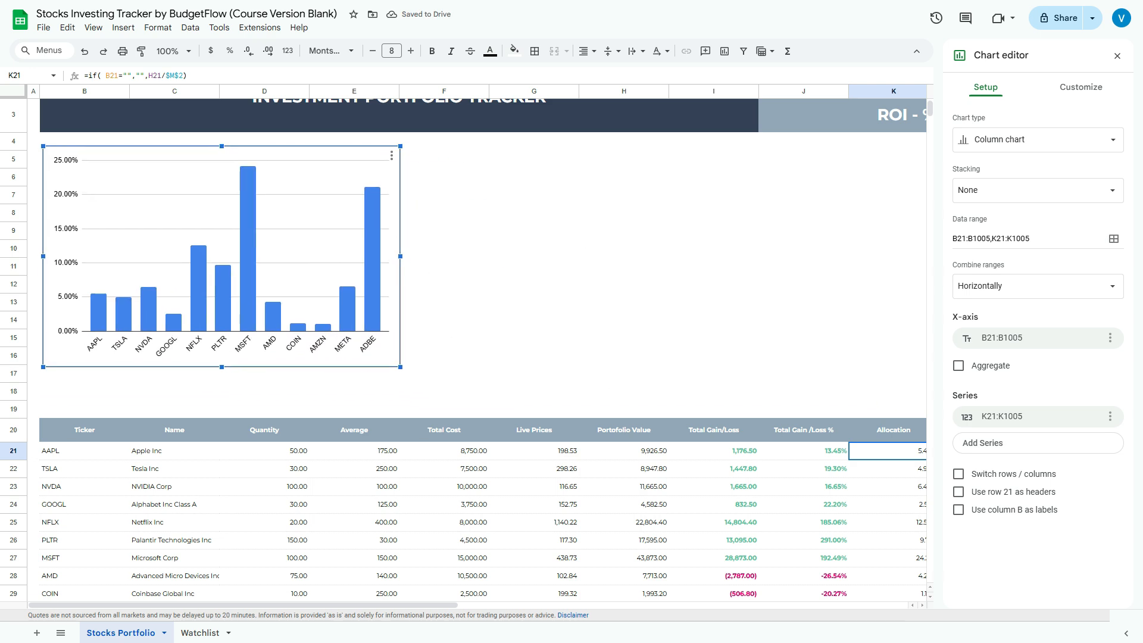
left_click_drag(221, 367, 222, 407)
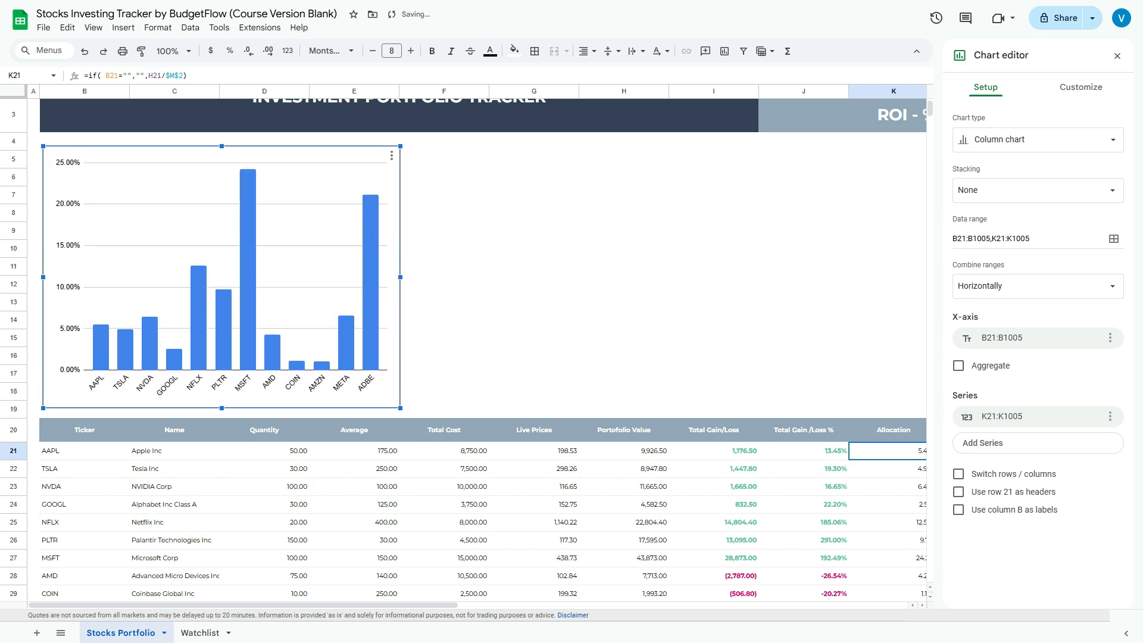
left_click_drag(400, 276, 529, 277)
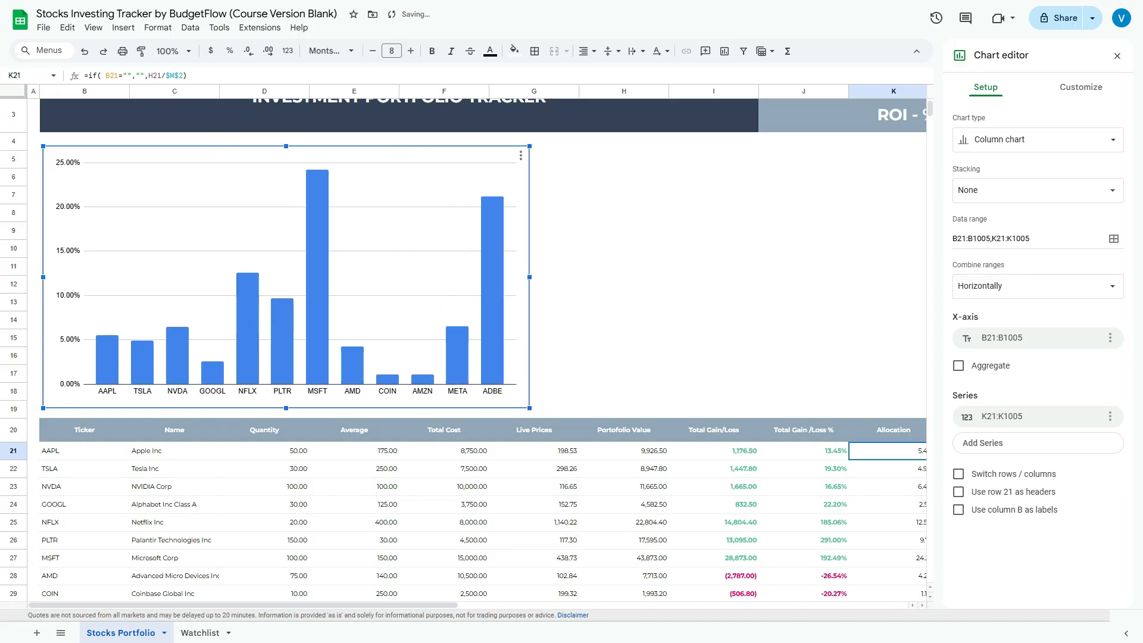
Change the allocation chart to a doughnut chart and set its donut hole to 75%.
left_click(1038, 140)
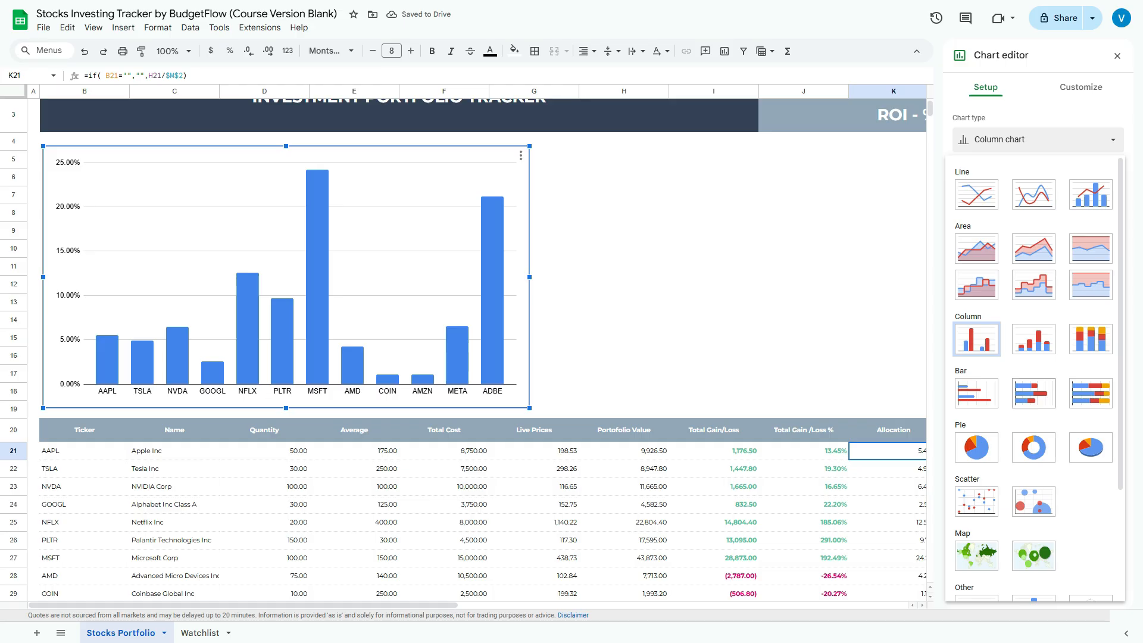
left_click(1033, 447)
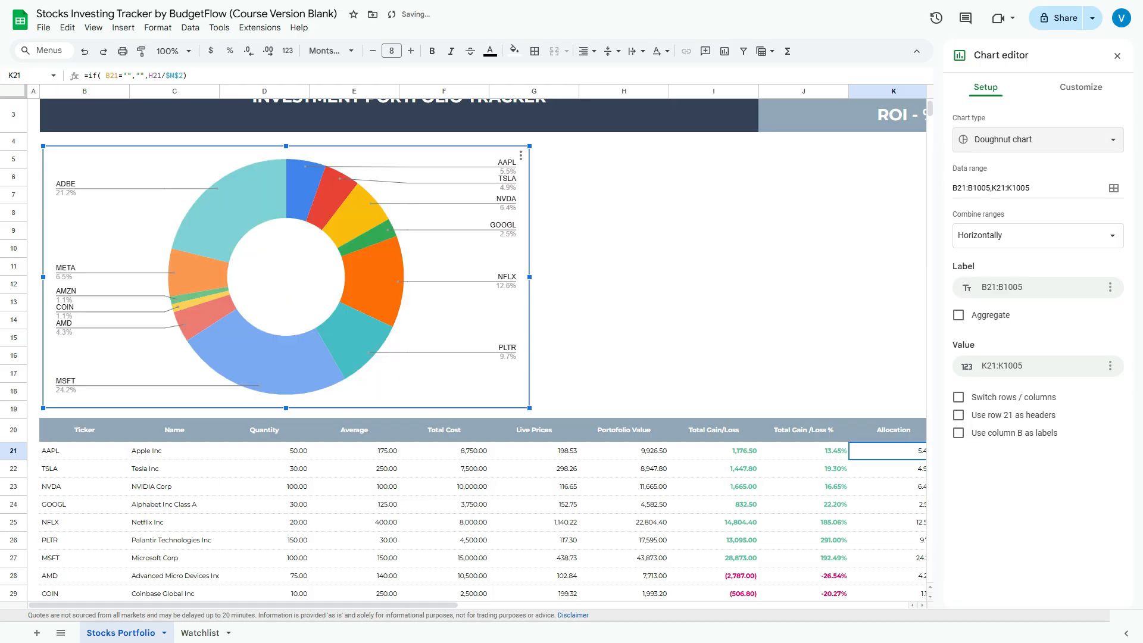
left_click(1080, 88)
left_click(992, 153)
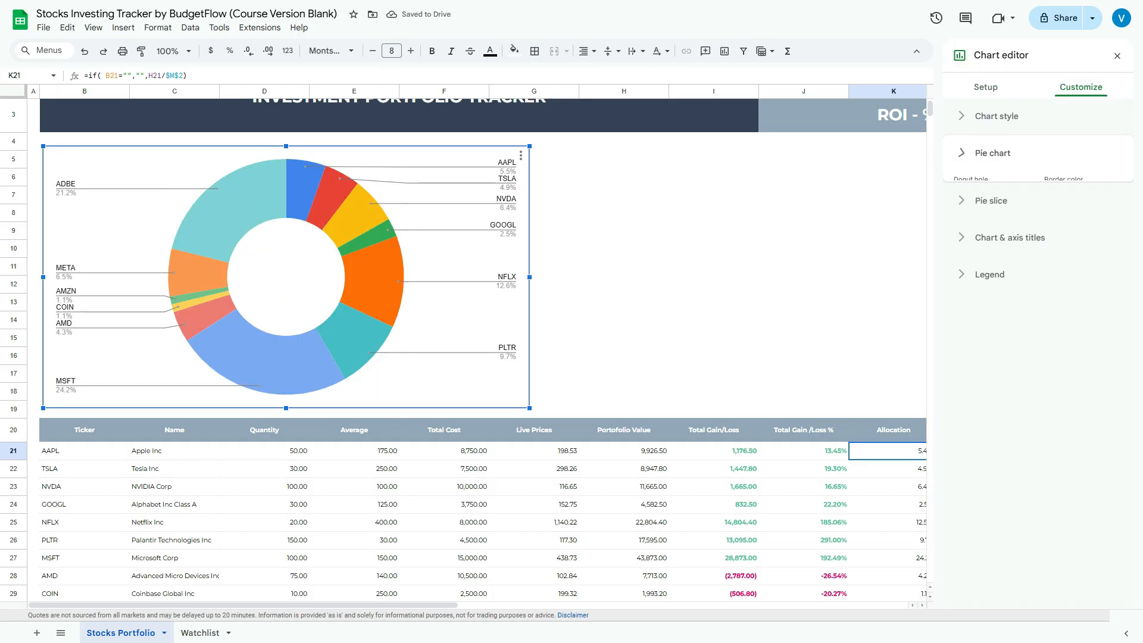
left_click(995, 202)
left_click(984, 285)
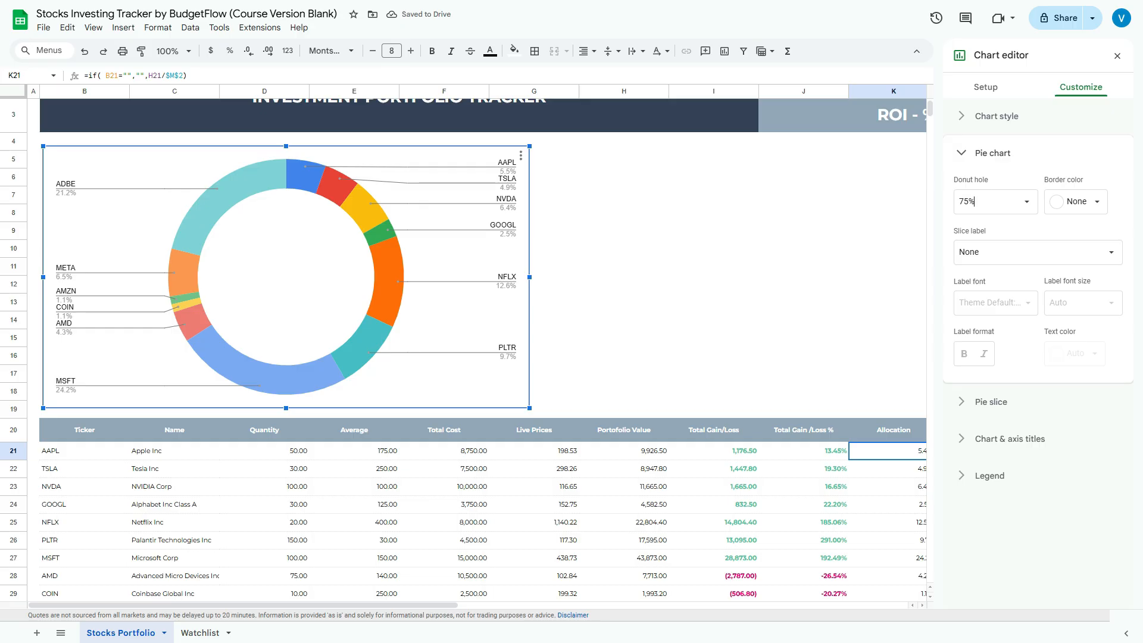
left_click(624, 248)
scroll(624, 249, "up", 1)
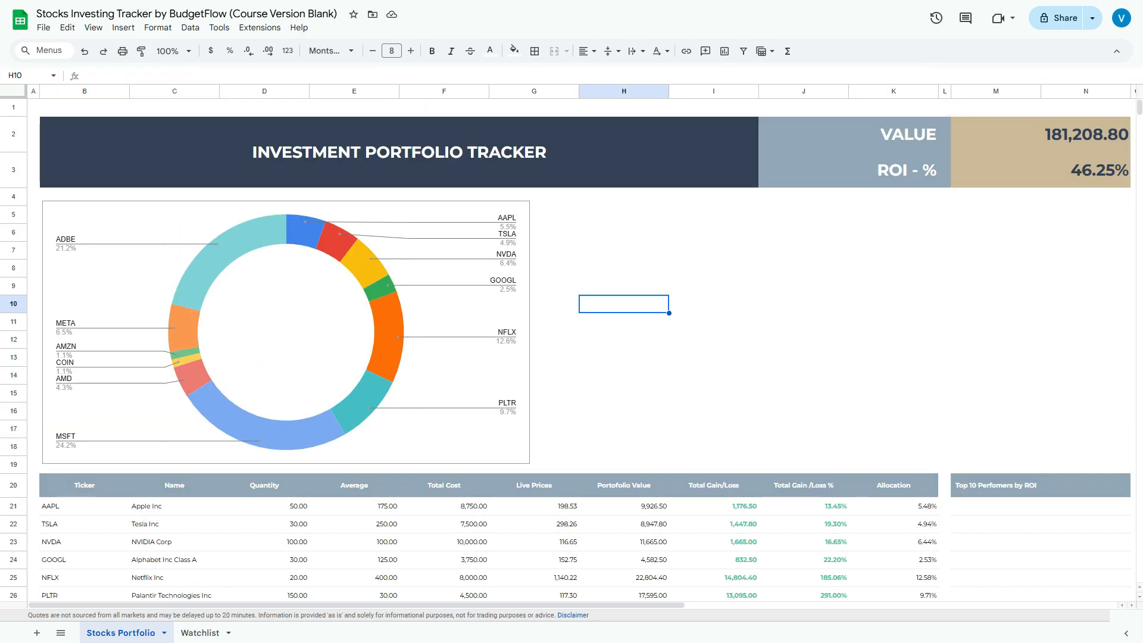
Set the doughnut chart's border color to None and deselect the chart.
left_click(285, 333)
double_click(286, 332)
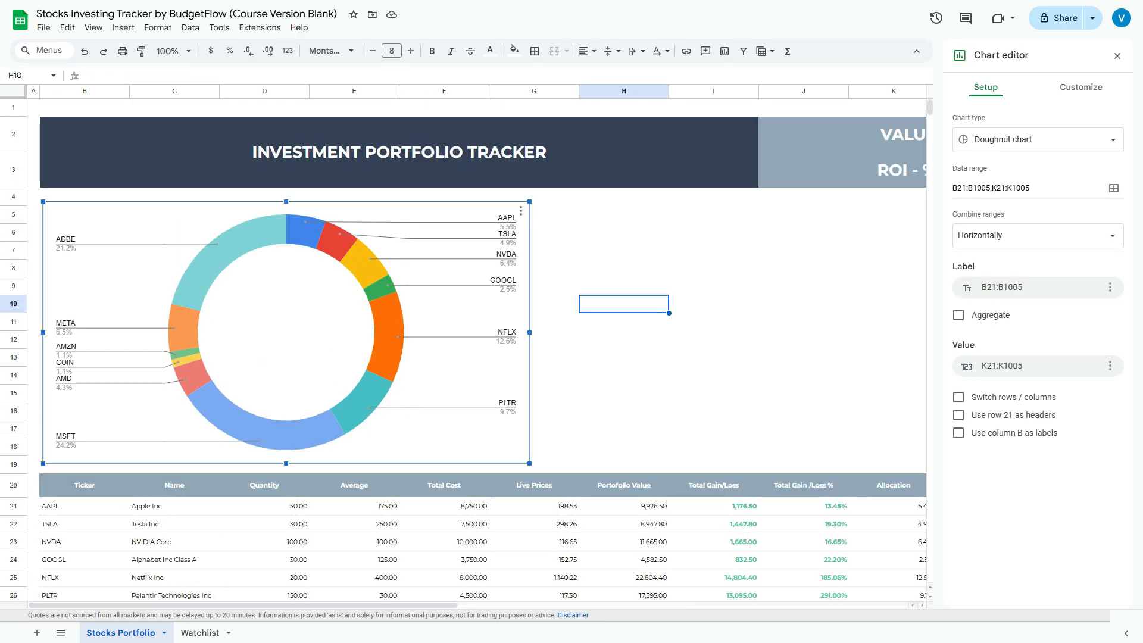
left_click(1081, 87)
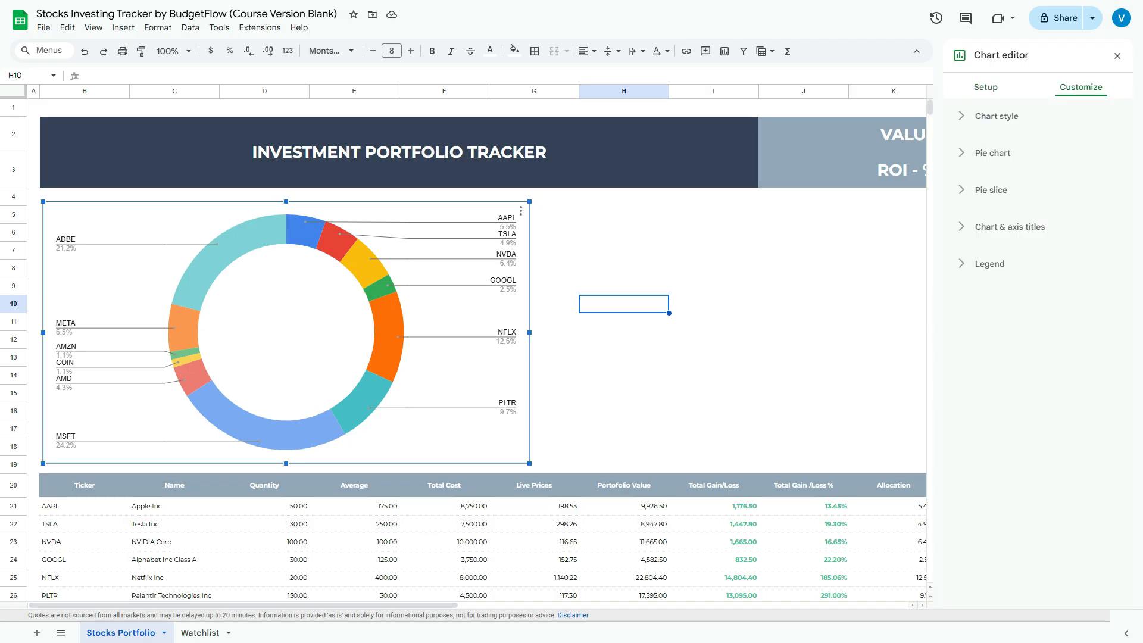
left_click(997, 116)
left_click(972, 215)
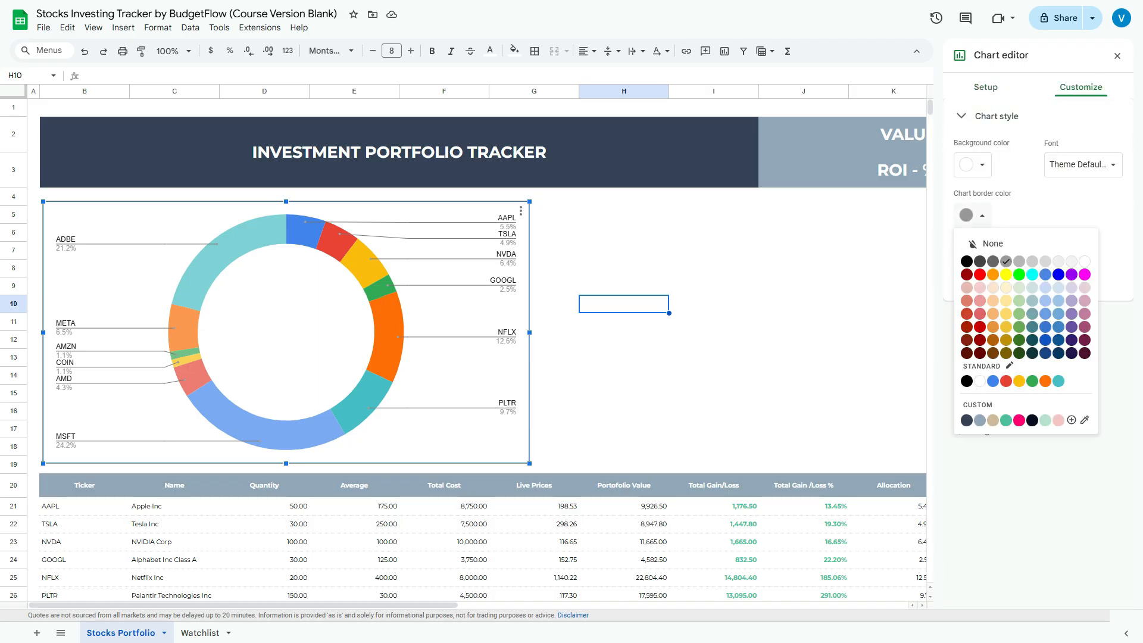
left_click(992, 243)
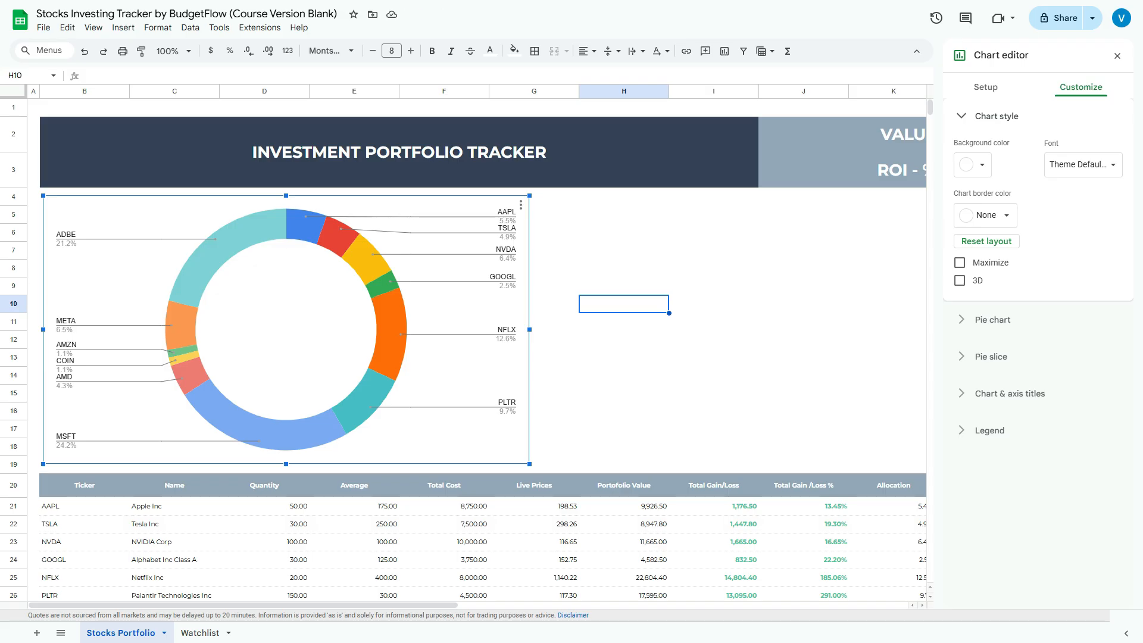
scroll(483, 351, "down", 3)
scroll(482, 351, "up", 2)
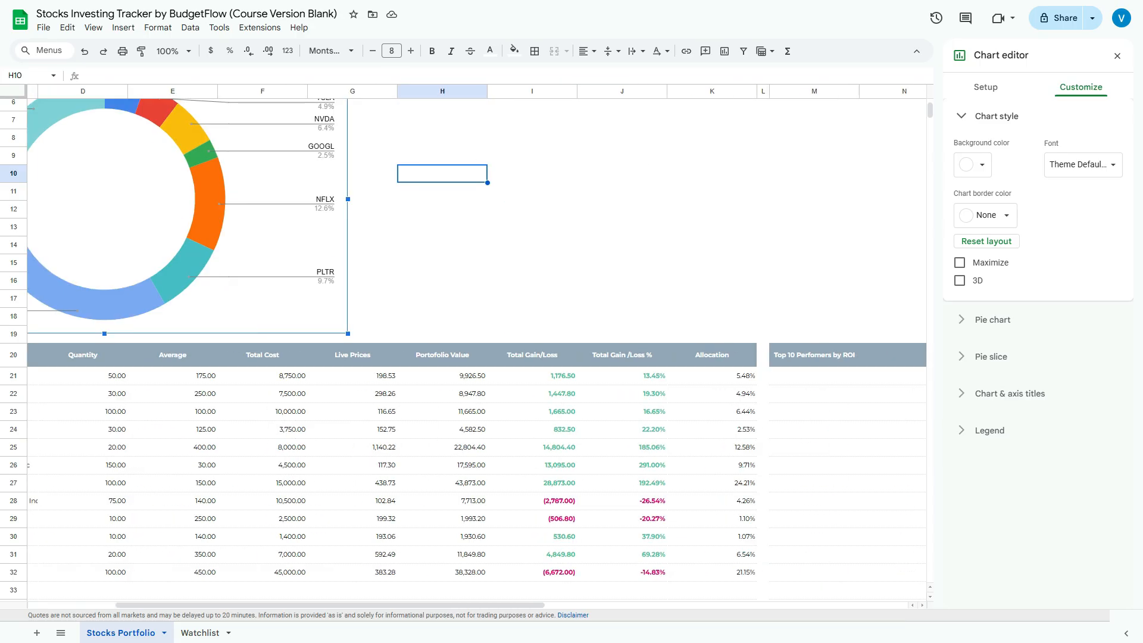
scroll(482, 352, "up", 1)
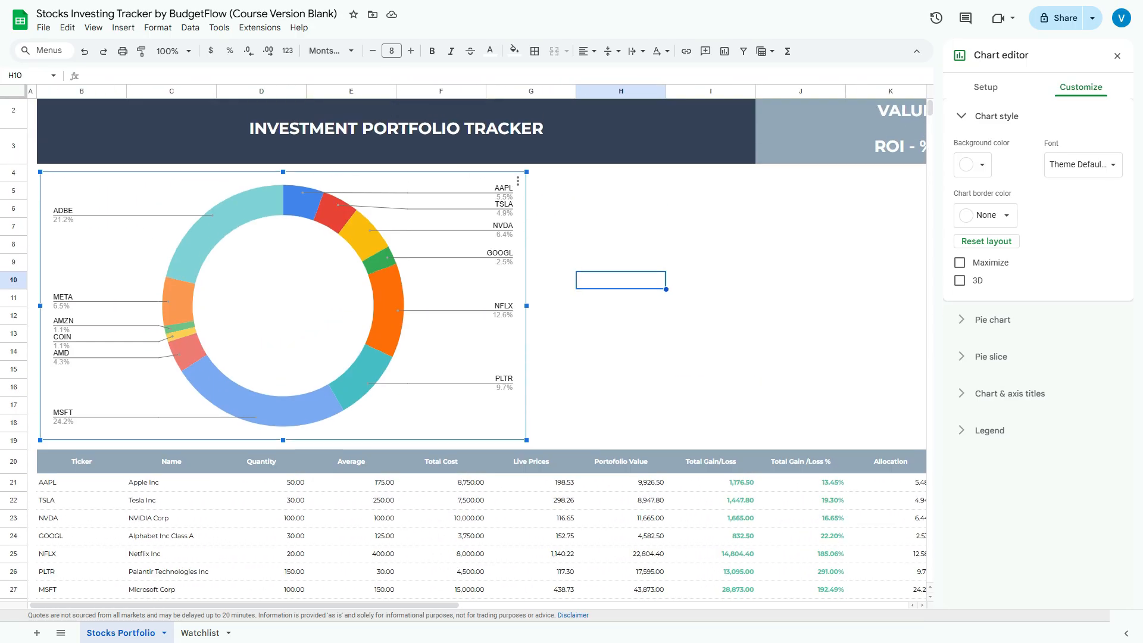
left_click(711, 262)
scroll(482, 351, "up", 1)
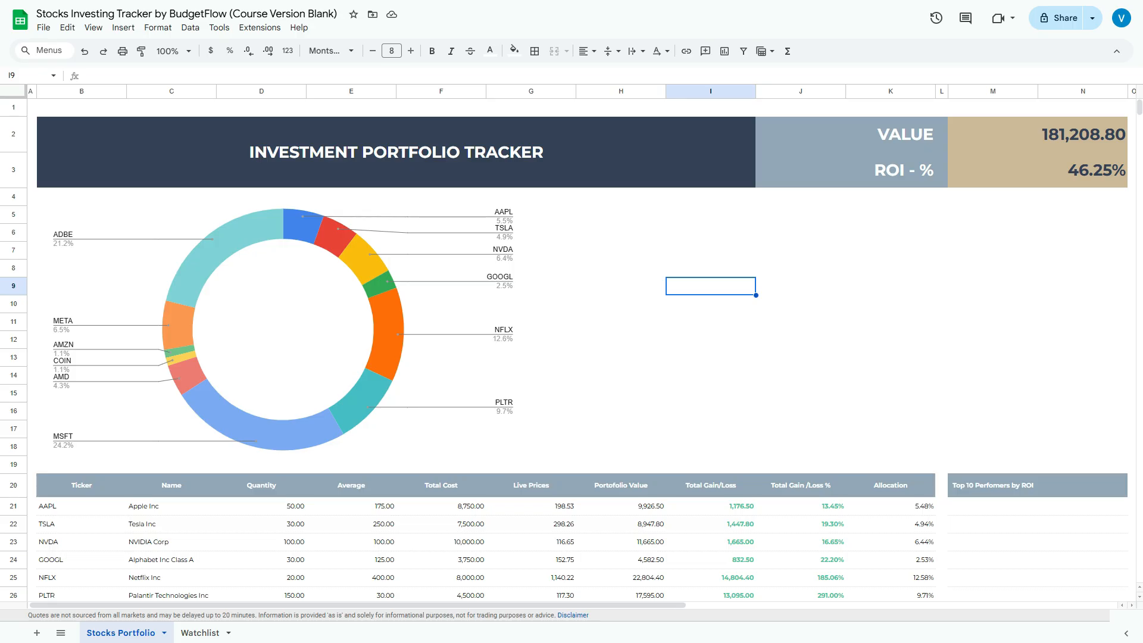
Insert a second chart on the portfolio sheet and clear its default data range.
scroll(564, 351, "down", 1)
scroll(564, 351, "up", 1)
left_click(724, 50)
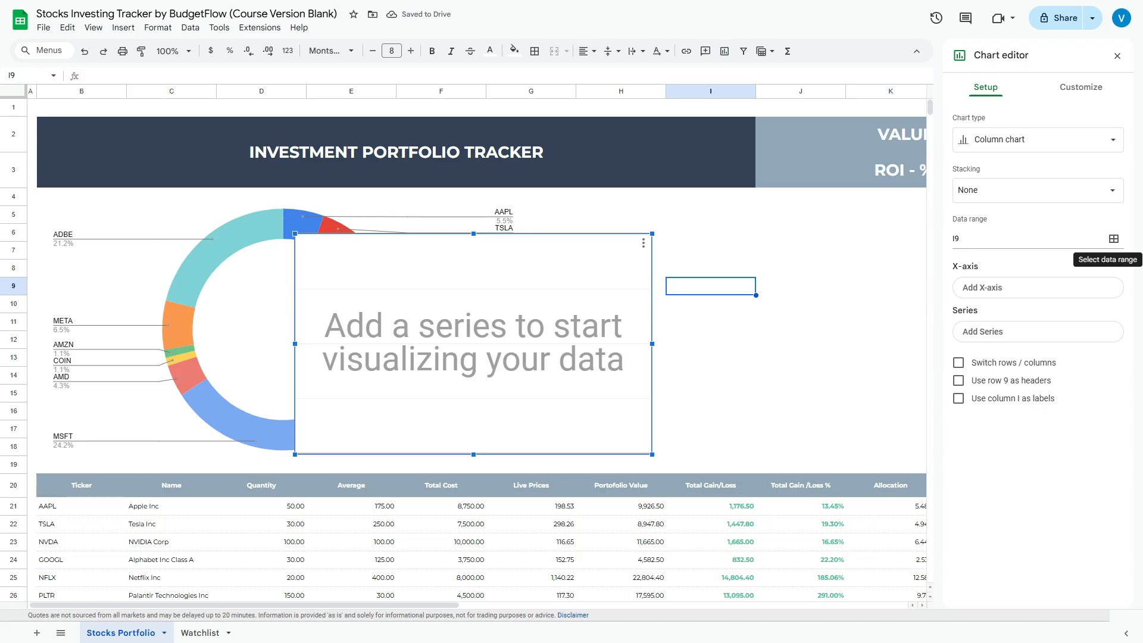
left_click(1114, 239)
key("BackSpace")
scroll(464, 351, "down", 3)
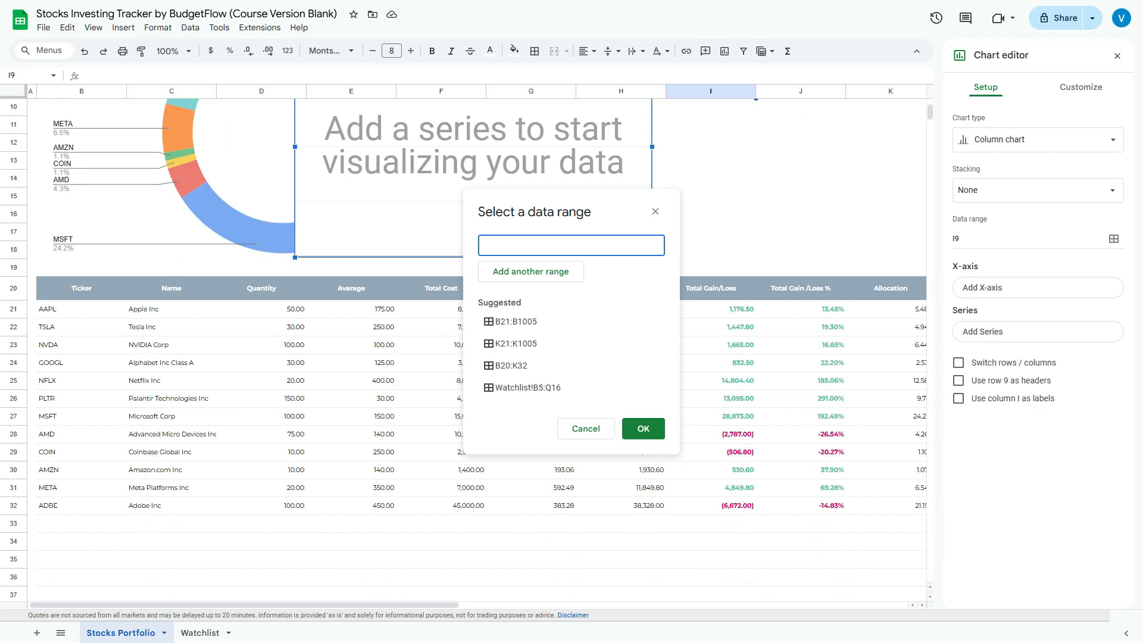
Set the new chart's first data range to B20:B, add a second range entry, and move the range dialog off the table.
left_click(82, 309)
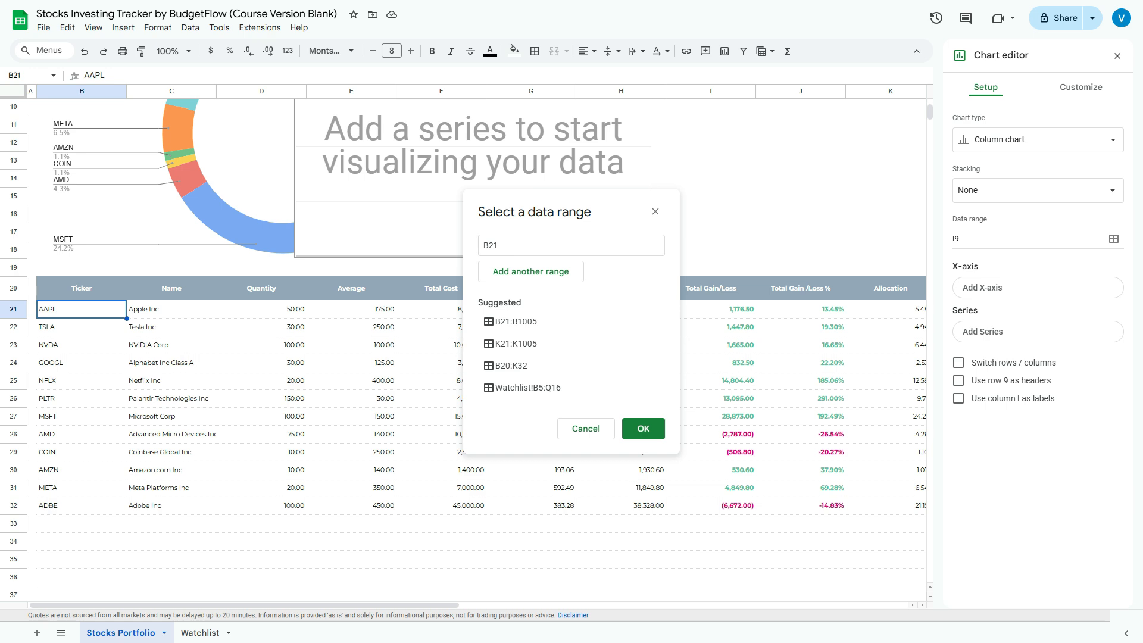
left_click(517, 245)
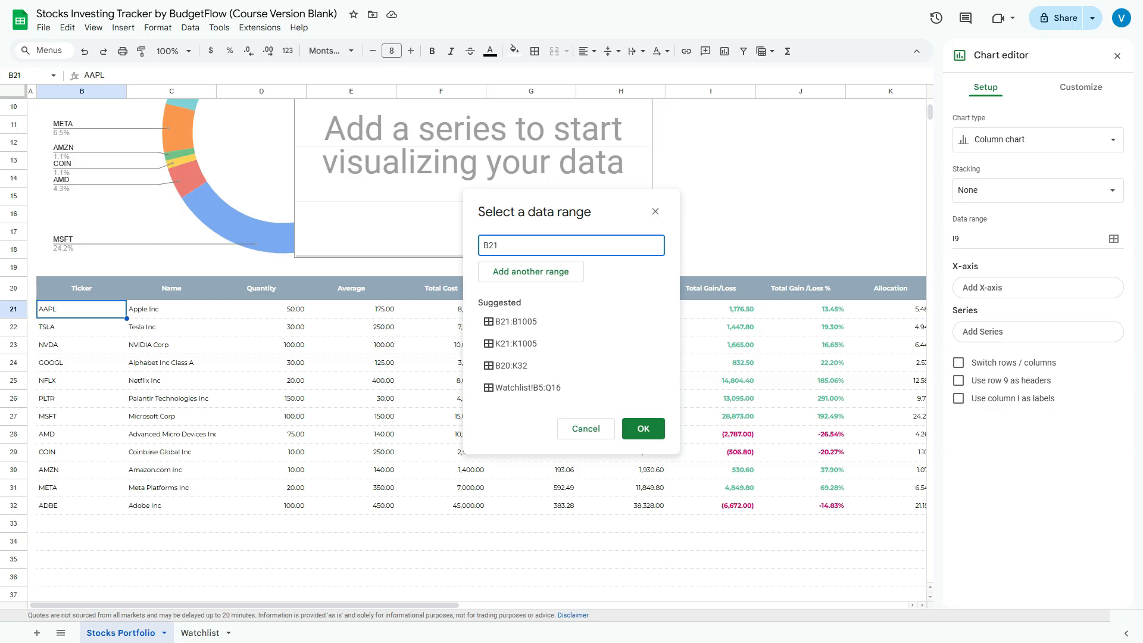
type(":B")
key("Tab")
key("Return")
left_click_drag(560, 211, 242, 188)
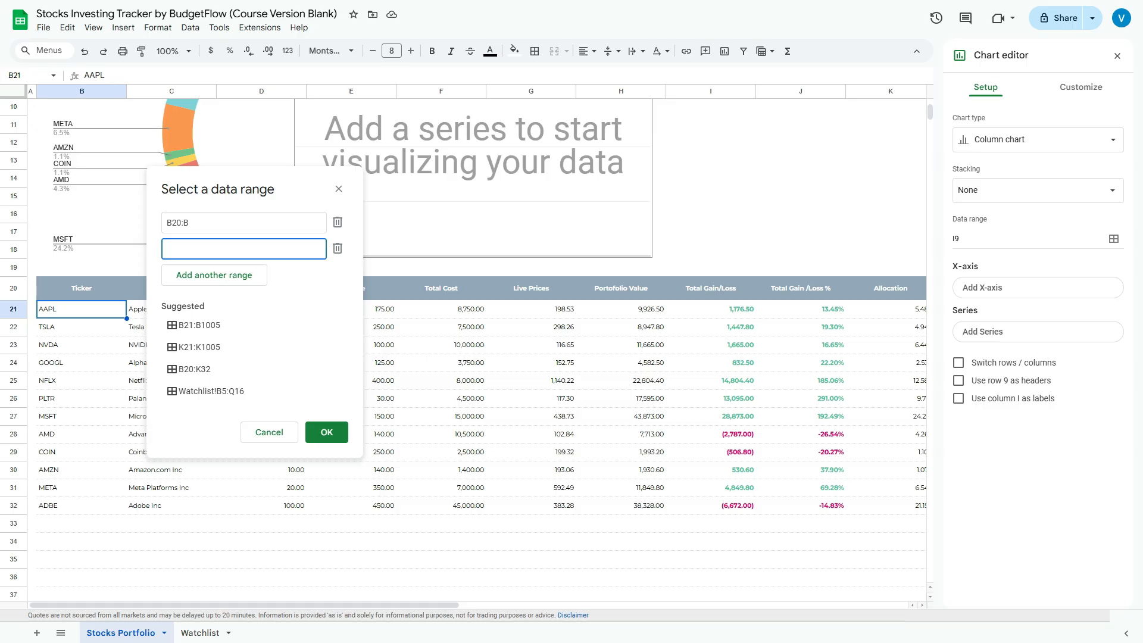
Add the Total Cost range F20:F and the Portofolio Value range H20:H to the chart's data and apply the ranges.
left_click(442, 288)
type(":F")
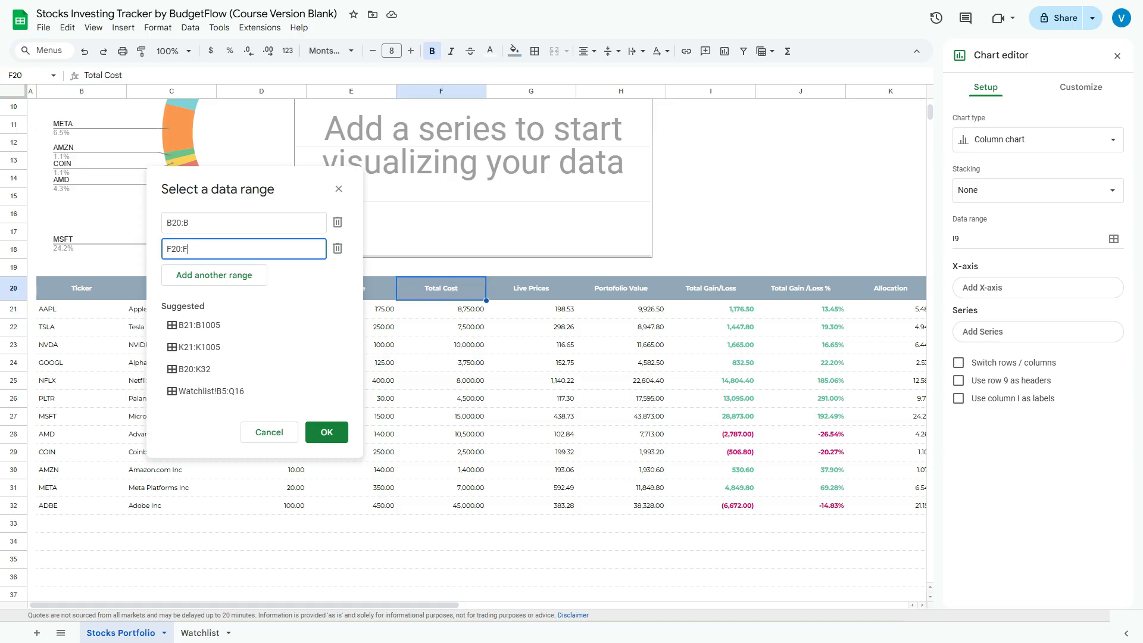
left_click(215, 275)
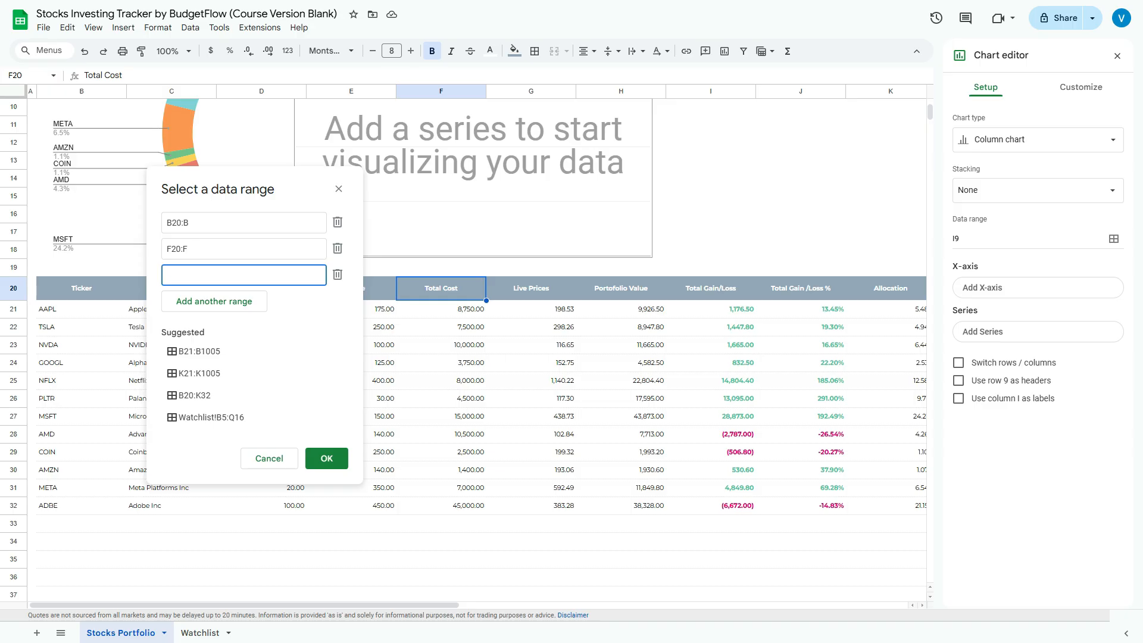
left_click(621, 288)
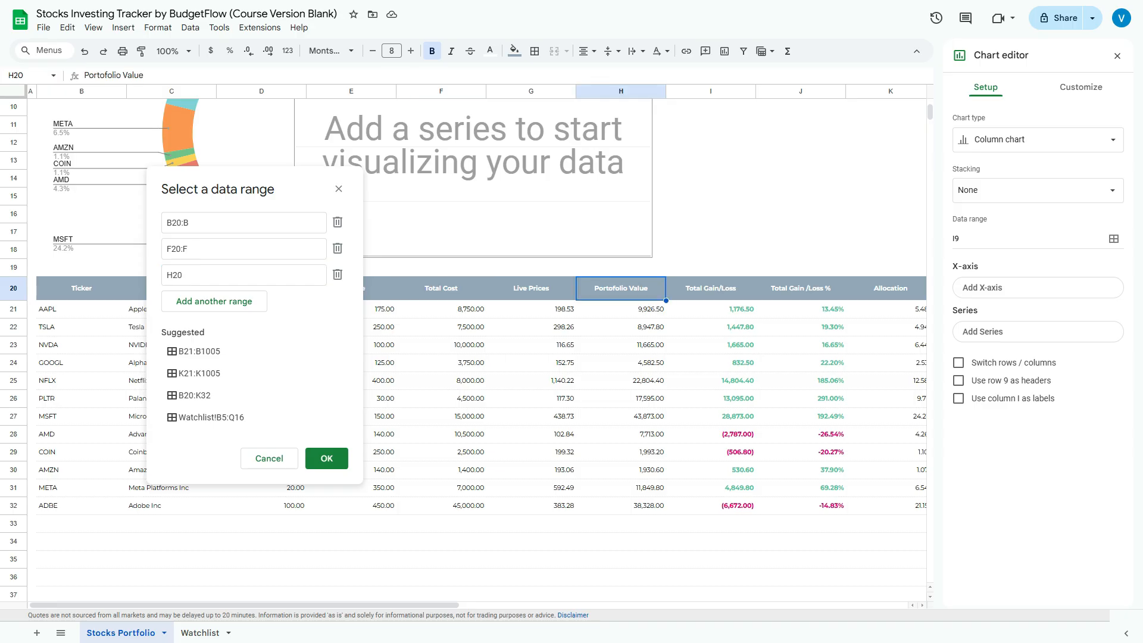
type(":H")
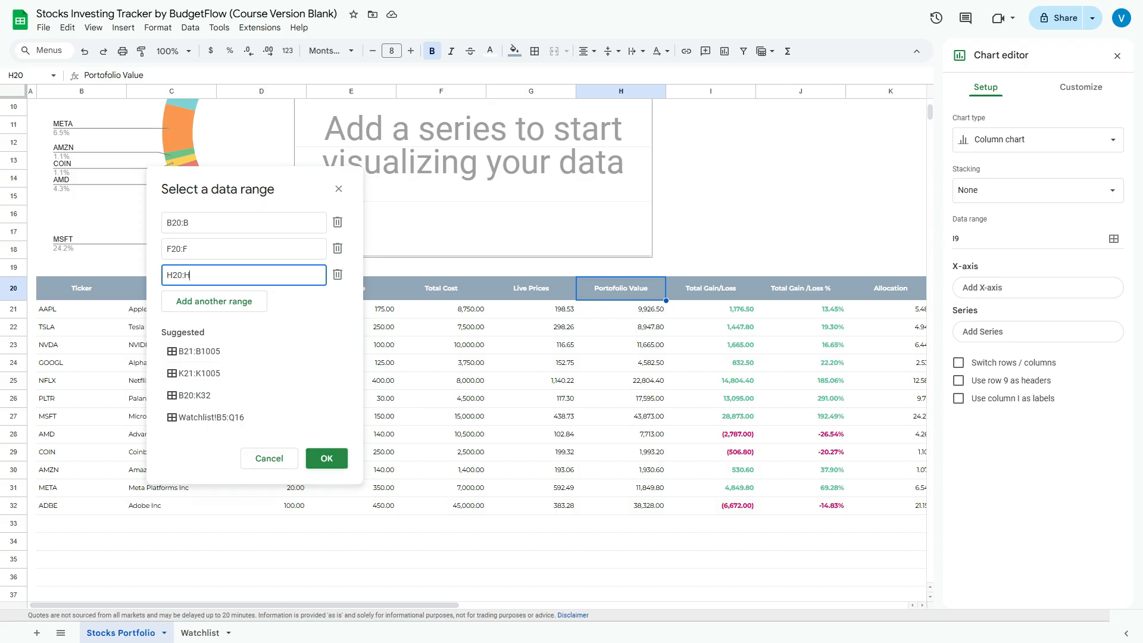
left_click(327, 458)
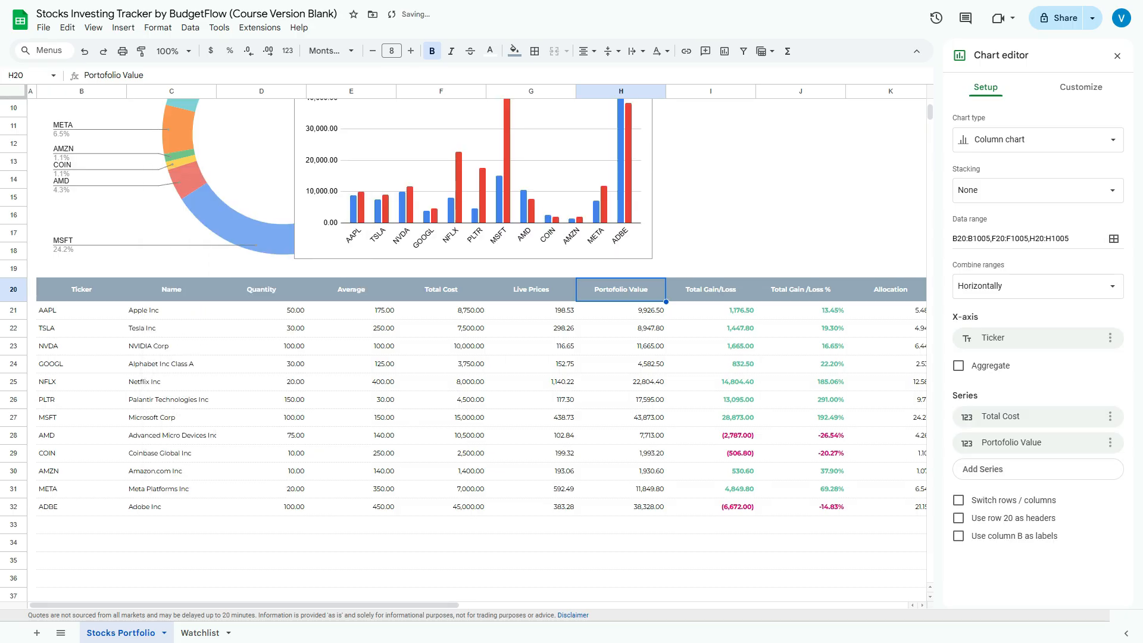
Place the column chart beside the doughnut chart from column G and enlarge it to the edge of column K and down to row 18.
scroll(481, 350, "up", 3)
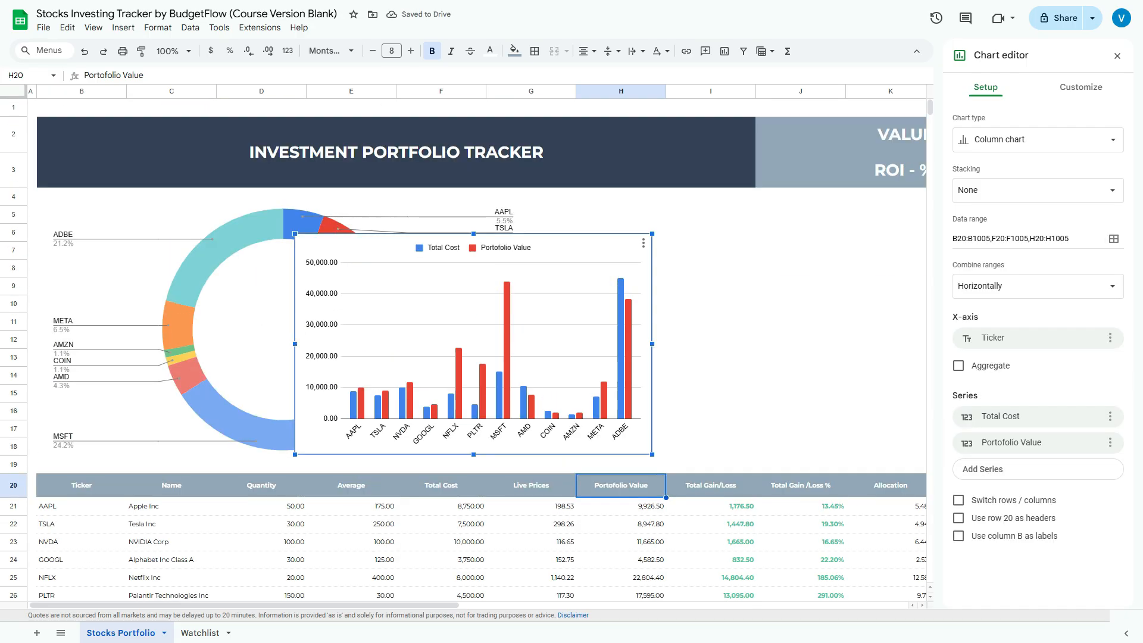
left_click_drag(679, 312, 705, 317)
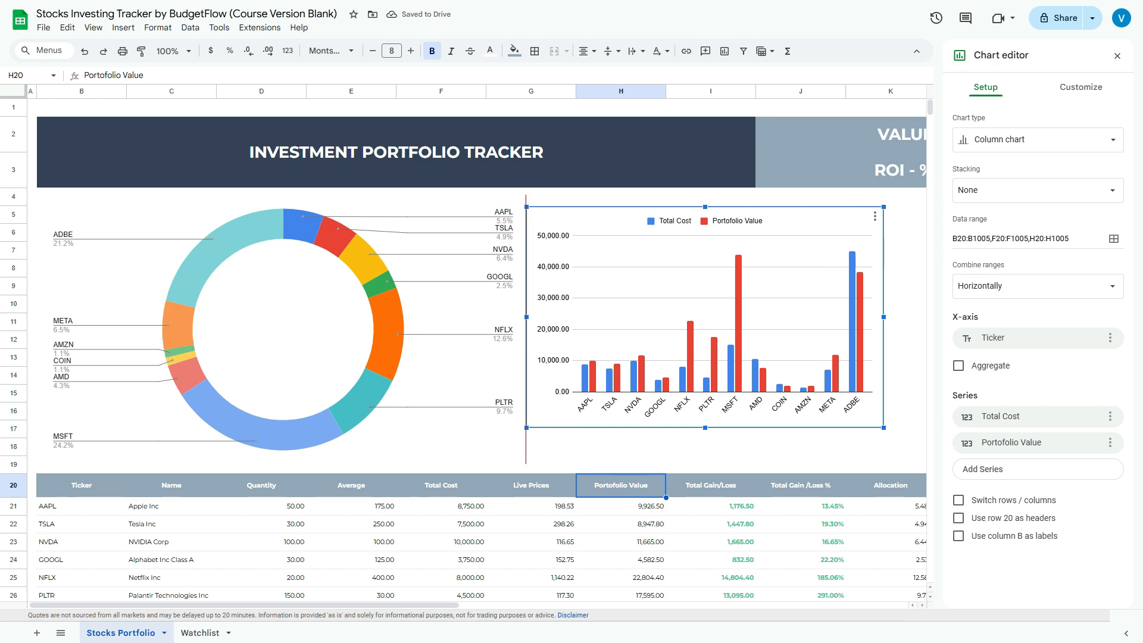
scroll(705, 317, "right", 1)
scroll(476, 346, "right", 1)
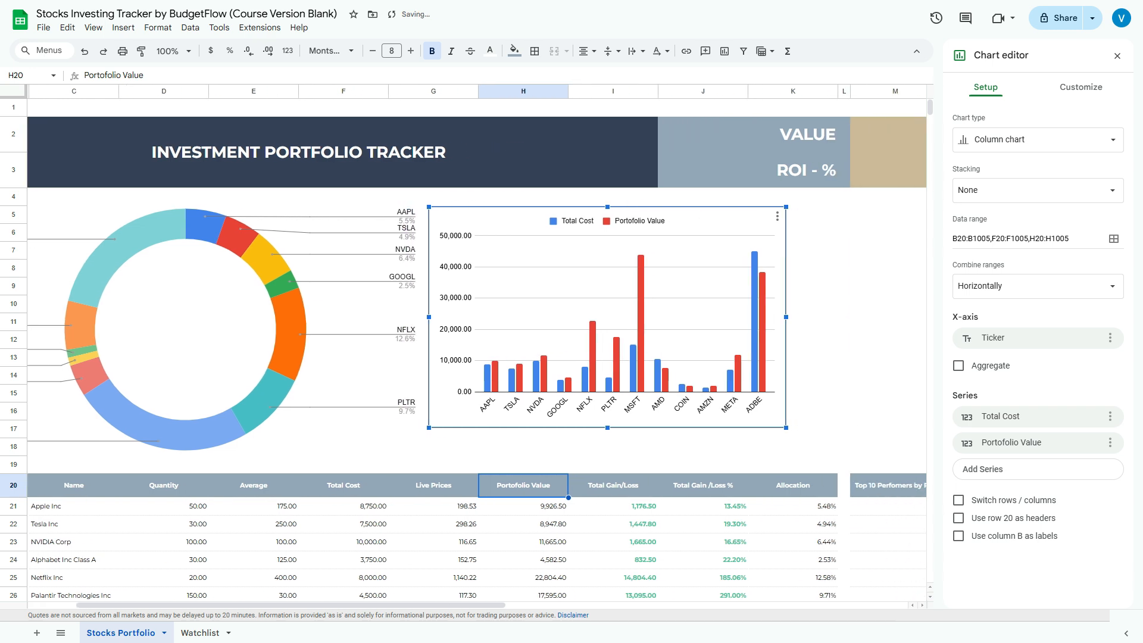
left_click(613, 221)
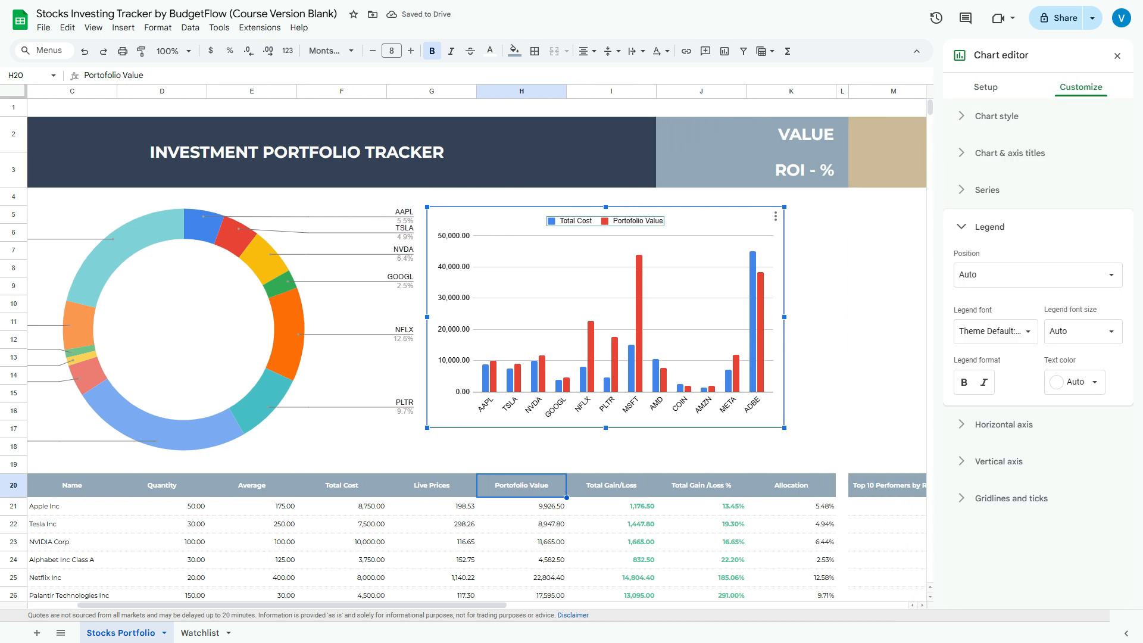
left_click_drag(606, 427, 605, 455)
left_click_drag(784, 331, 835, 331)
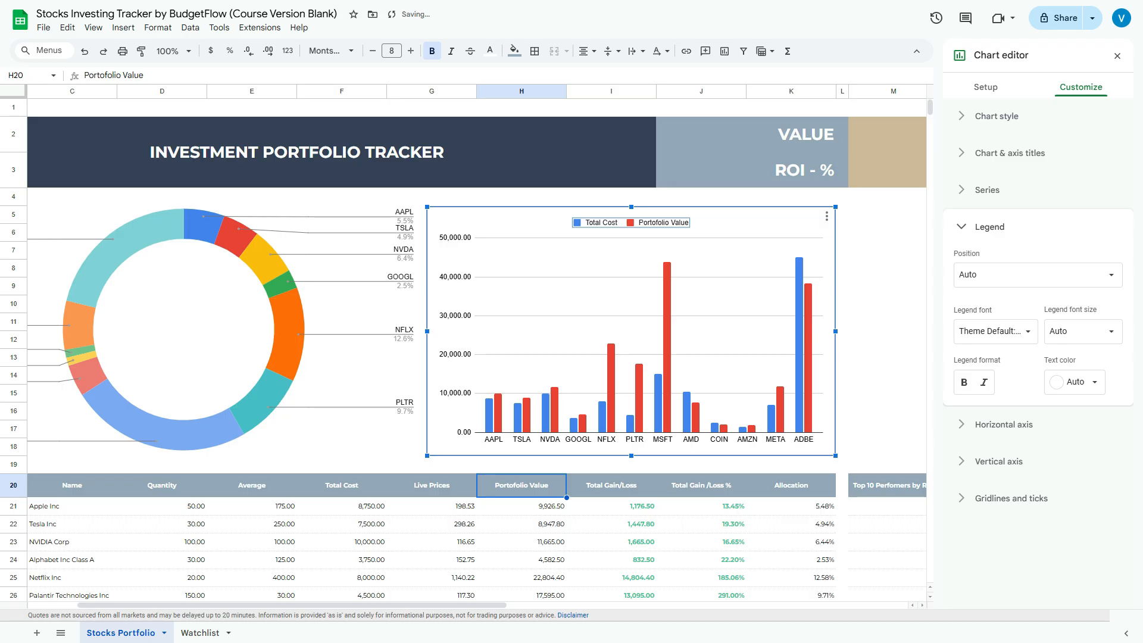
Set the fill color of the Portofolio Value series to the custom tan that matches the banner.
left_click(666, 357)
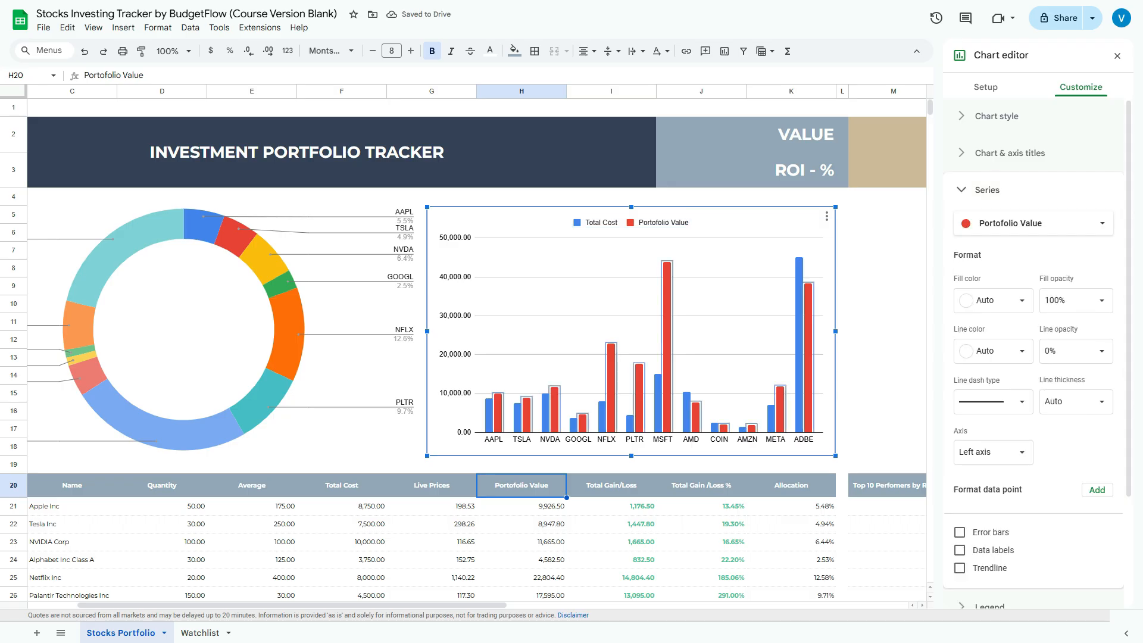
left_click(993, 301)
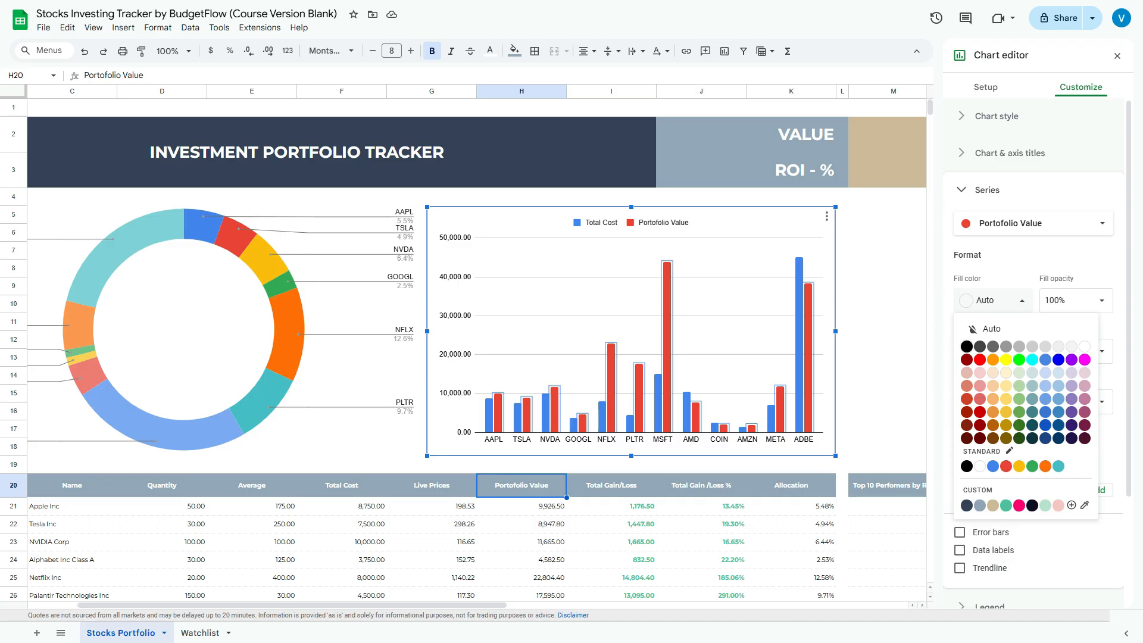
left_click(993, 505)
Set the Total Cost series fill to the custom blue-gray, after trying the custom dark navy, and deselect the chart.
left_click(798, 351)
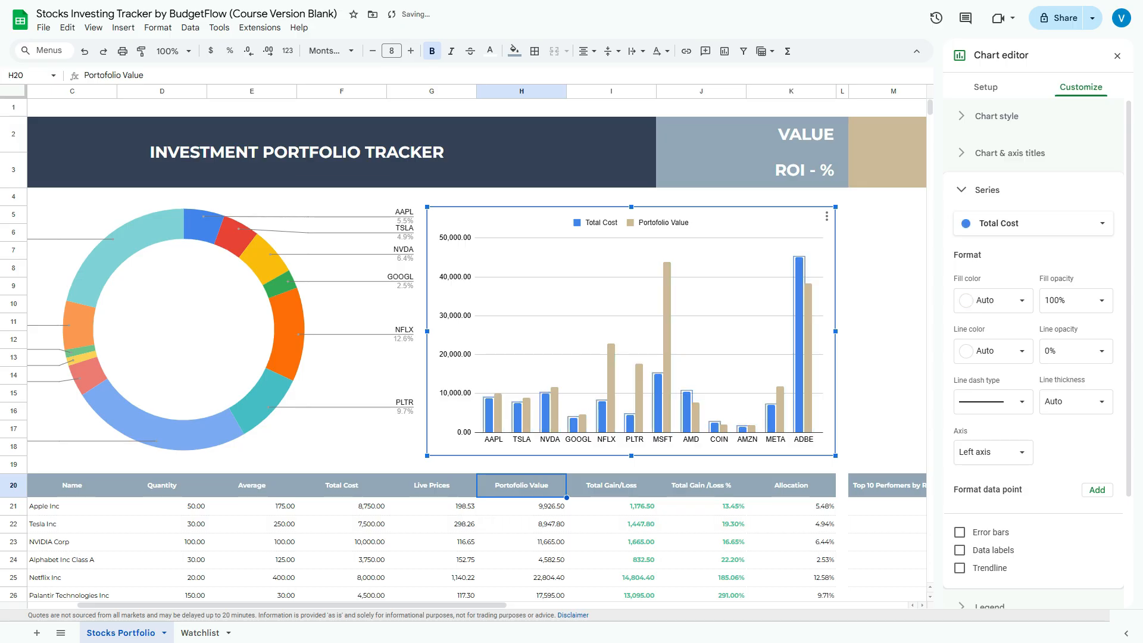
left_click(993, 301)
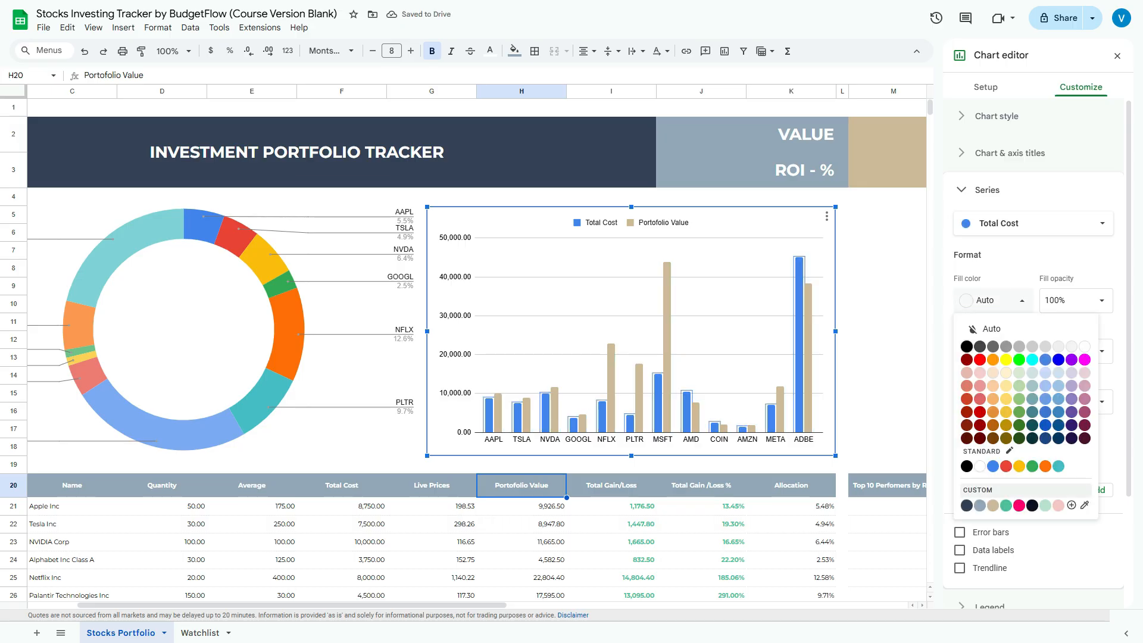
left_click(967, 505)
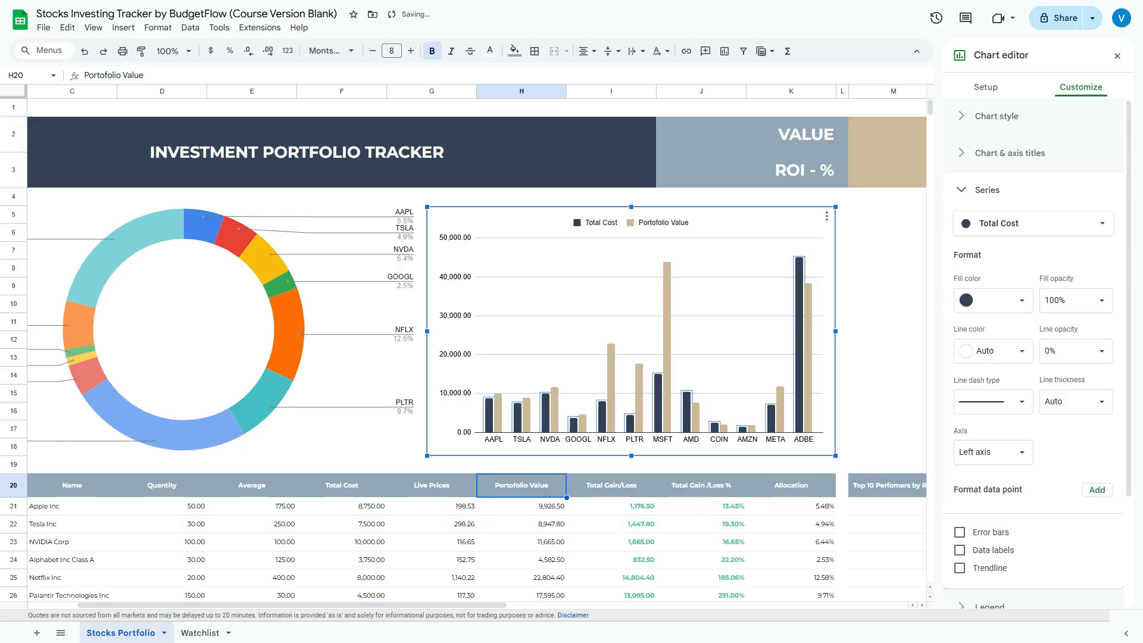
left_click(993, 301)
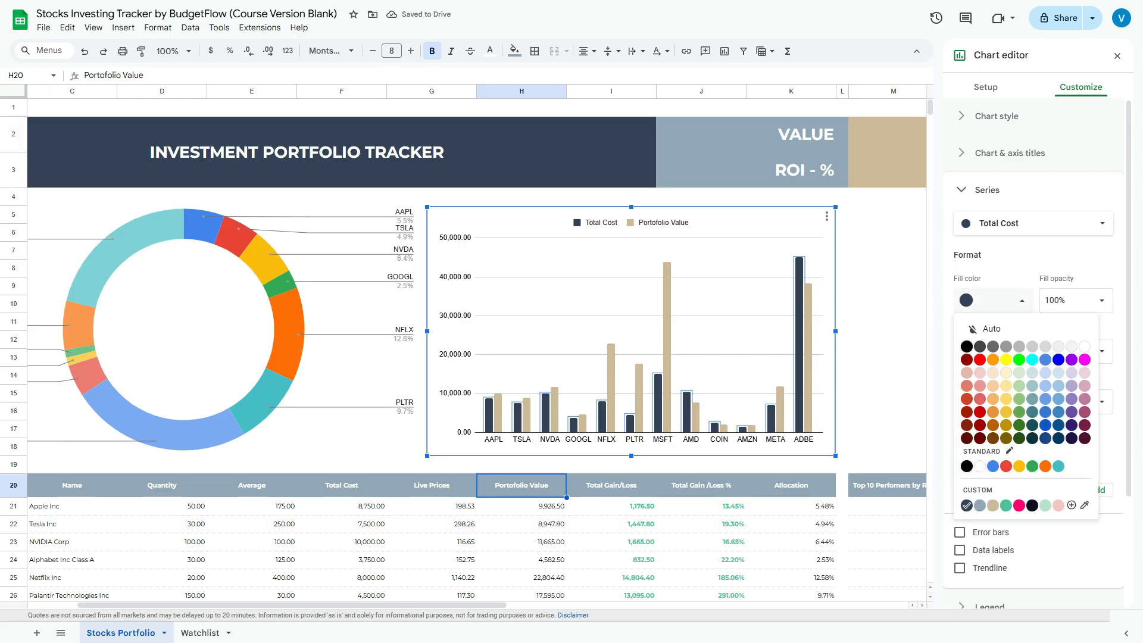
left_click(979, 506)
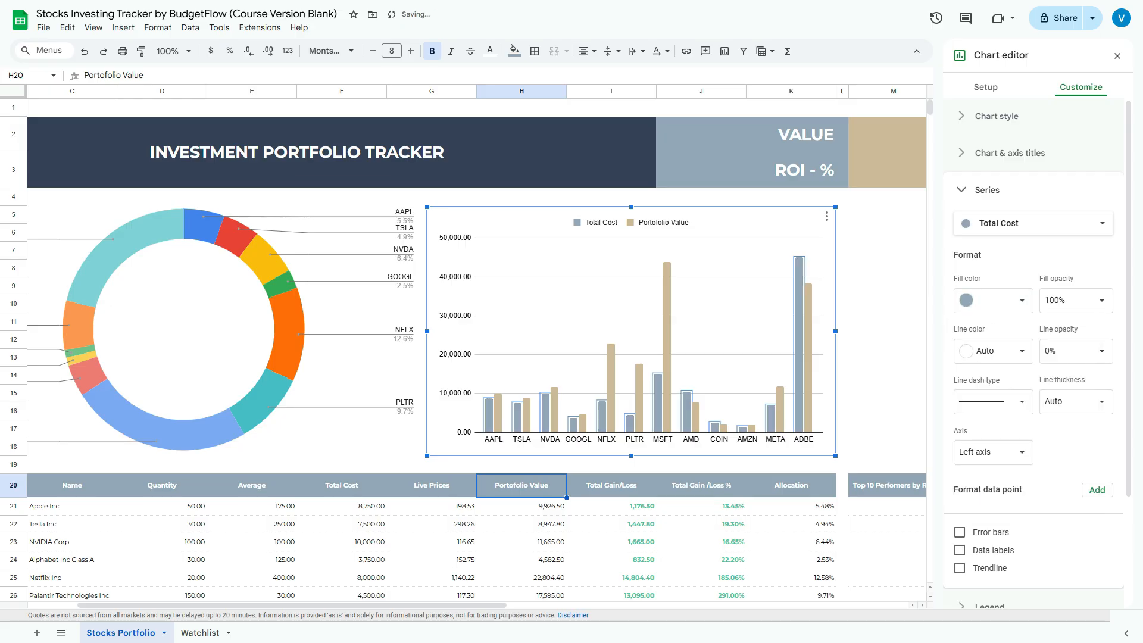
left_click(887, 357)
Set the column chart's border color to None.
left_click(727, 322)
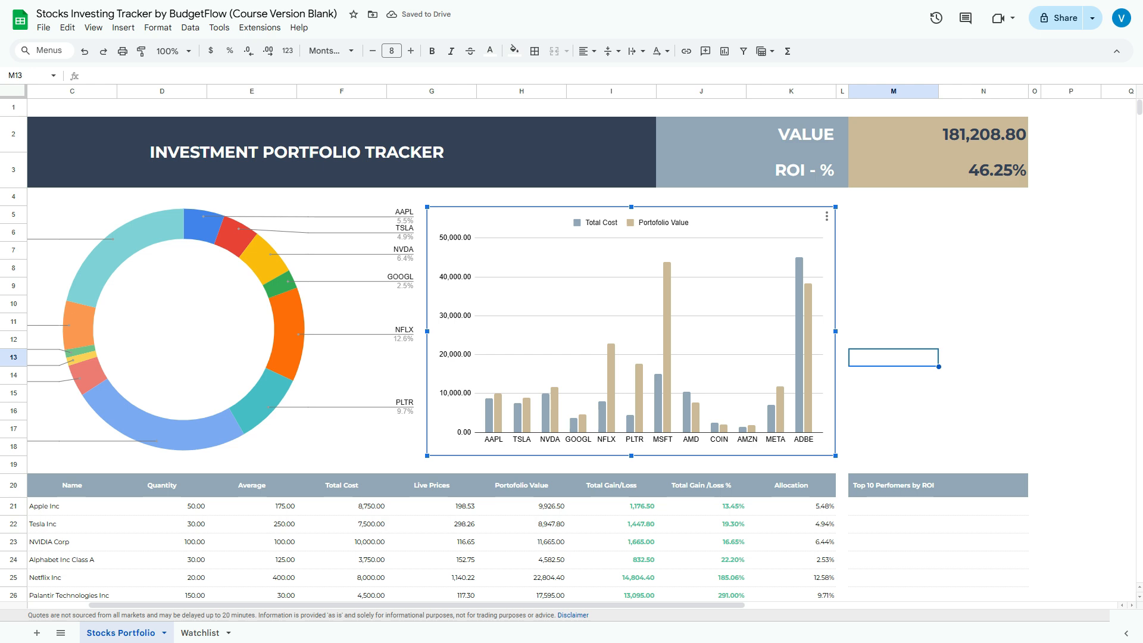
double_click(726, 321)
left_click(1081, 87)
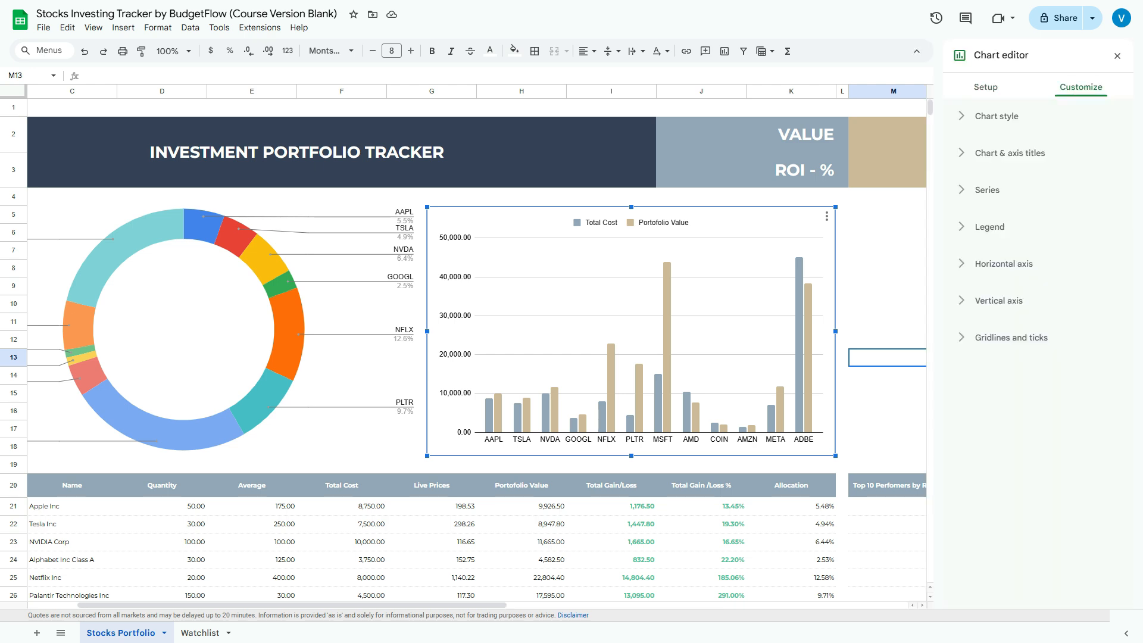
left_click(996, 116)
left_click(972, 215)
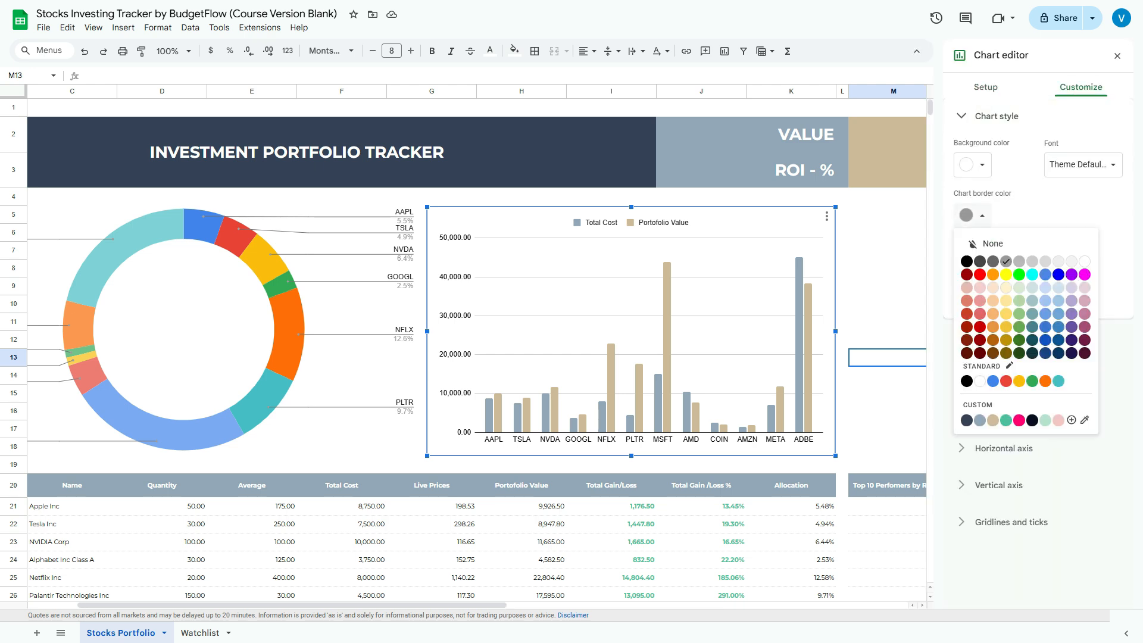
left_click(992, 243)
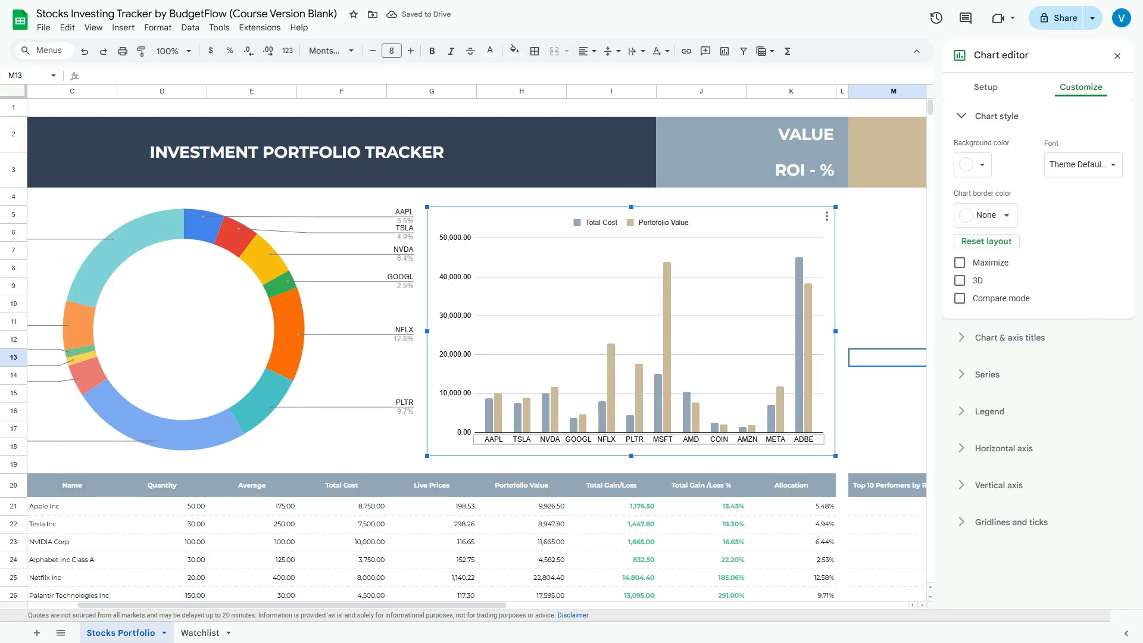
Try the Sans Serif and Wide label fonts on the column chart's horizontal axis and return to Theme Default: Arial.
left_click(1003, 448)
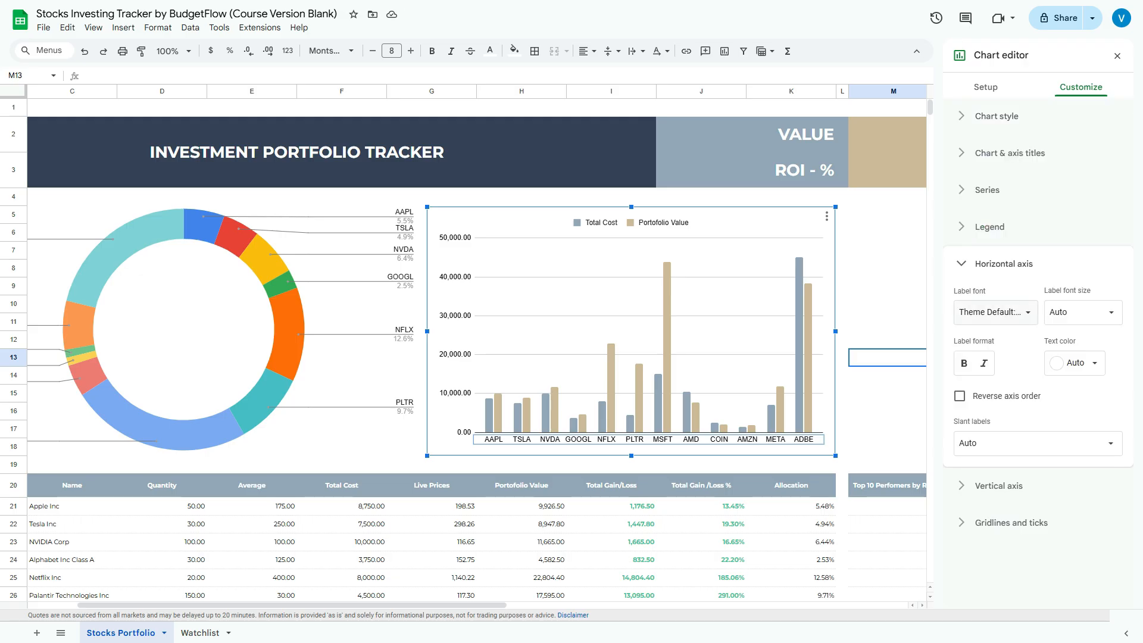
left_click(995, 312)
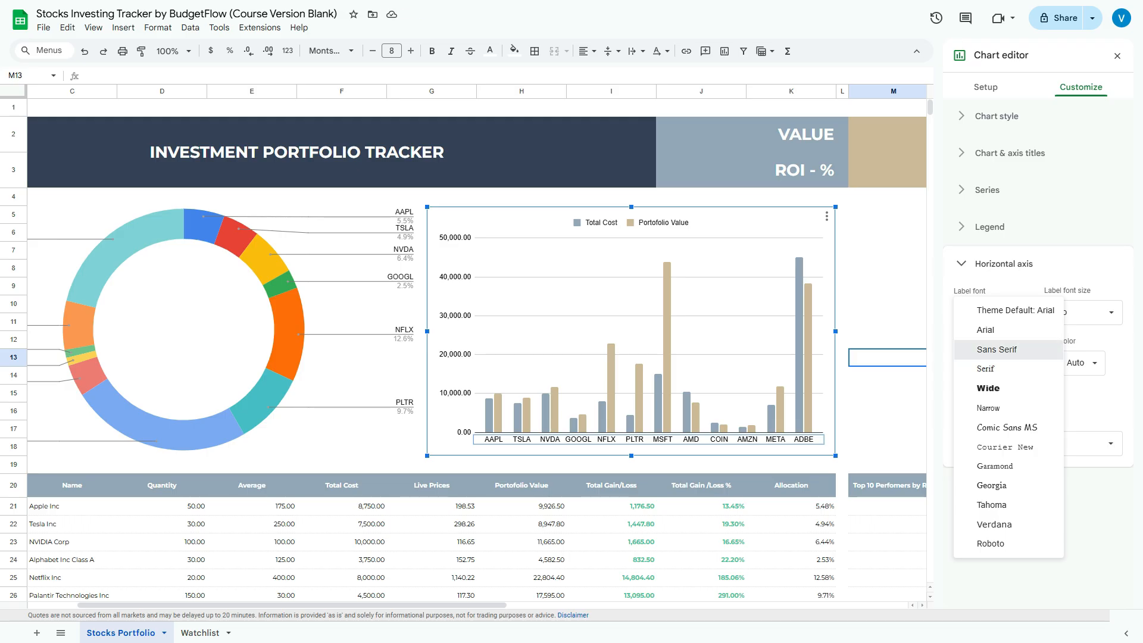
left_click(997, 349)
left_click(997, 311)
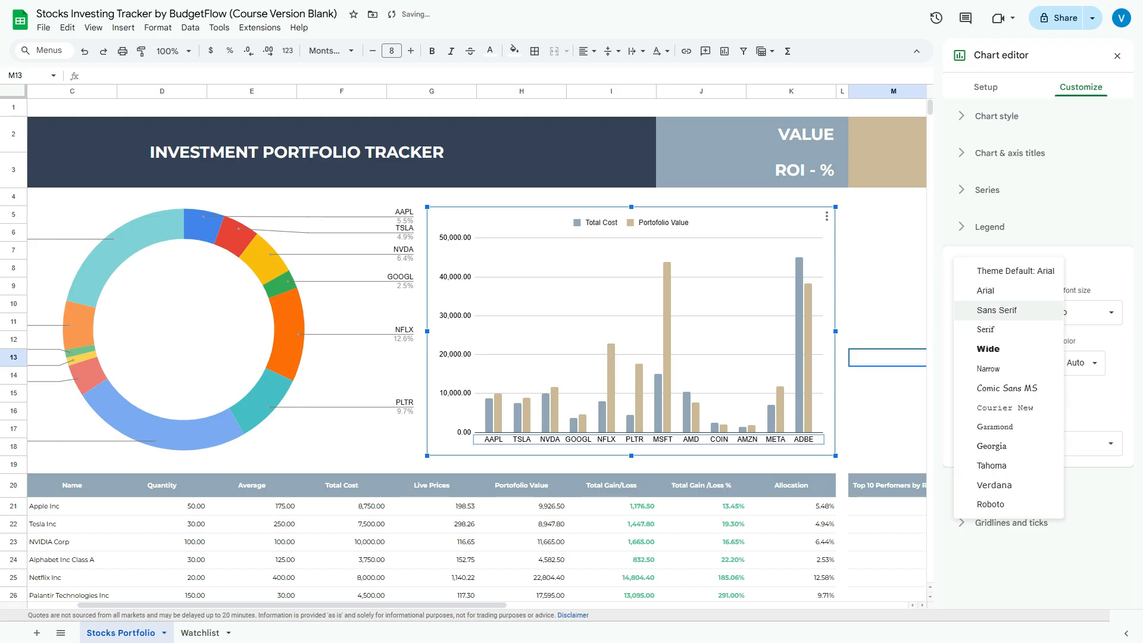
left_click(988, 350)
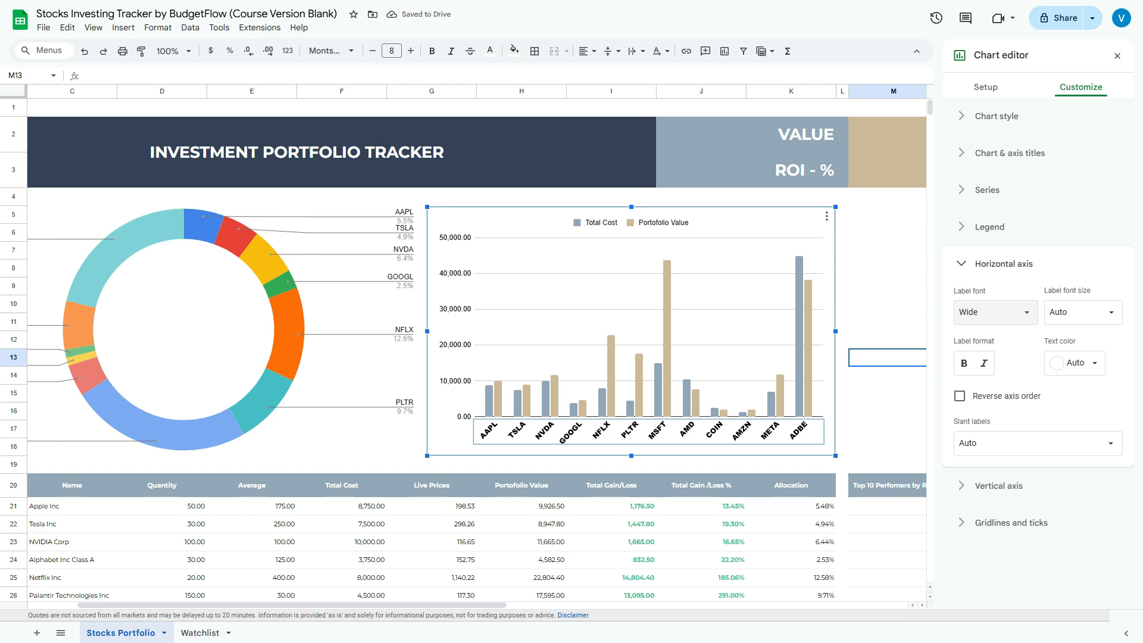
left_click(995, 312)
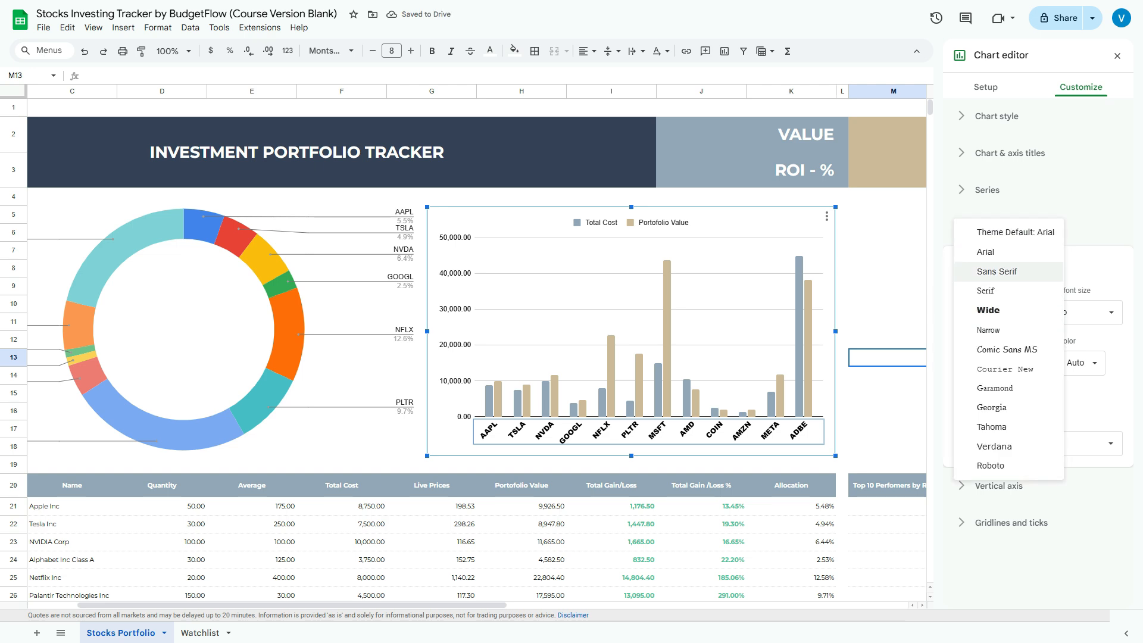
left_click(997, 232)
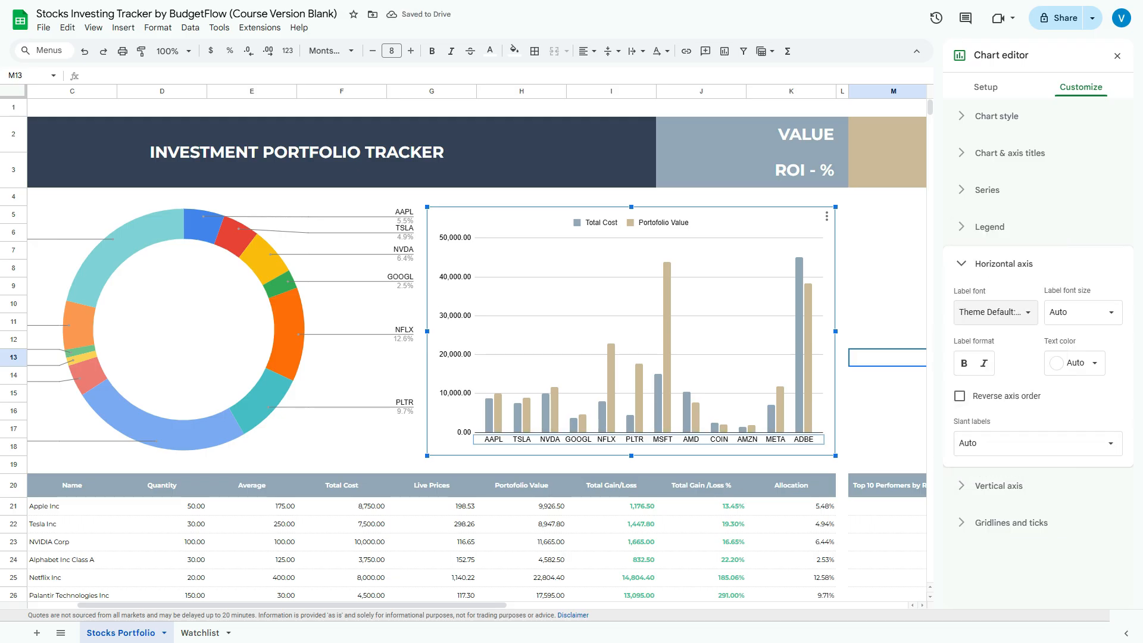
Slant the column chart's horizontal axis labels to 30°.
left_click(1012, 443)
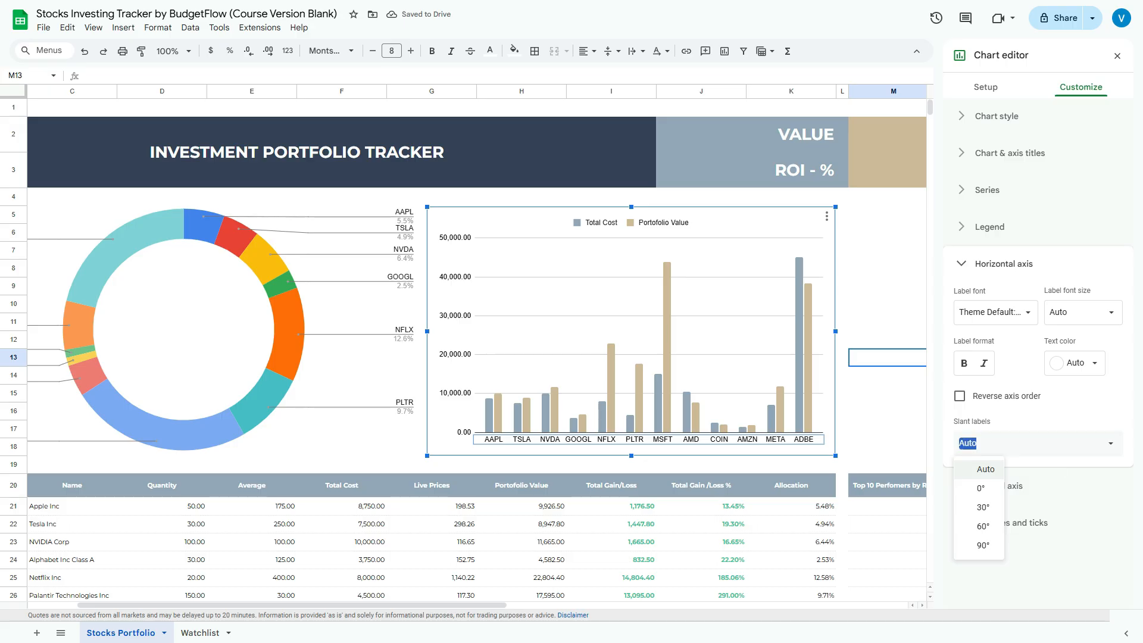
left_click(982, 507)
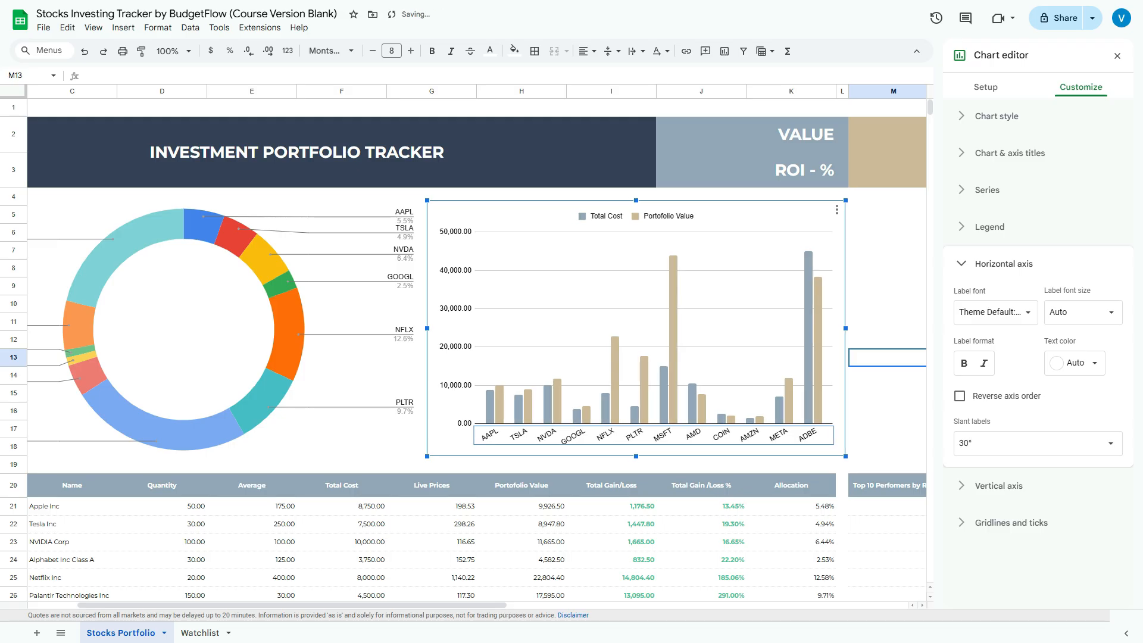
Set the line color of the column chart's Portofolio Value series to the custom dark navy and deselect the chart.
left_click(338, 357)
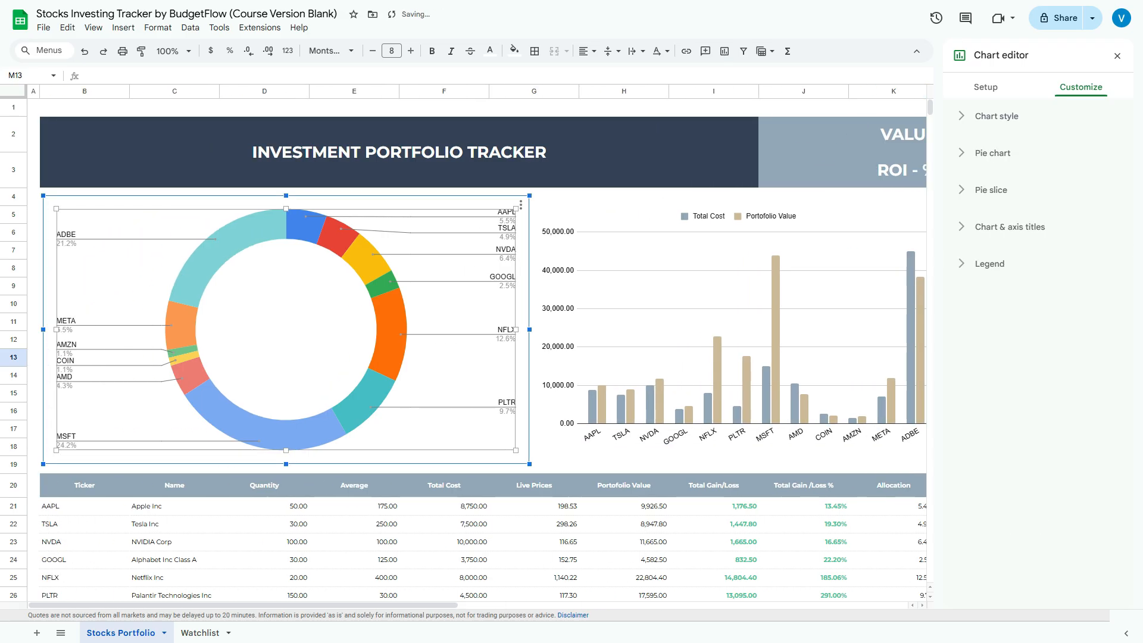
left_click(738, 331)
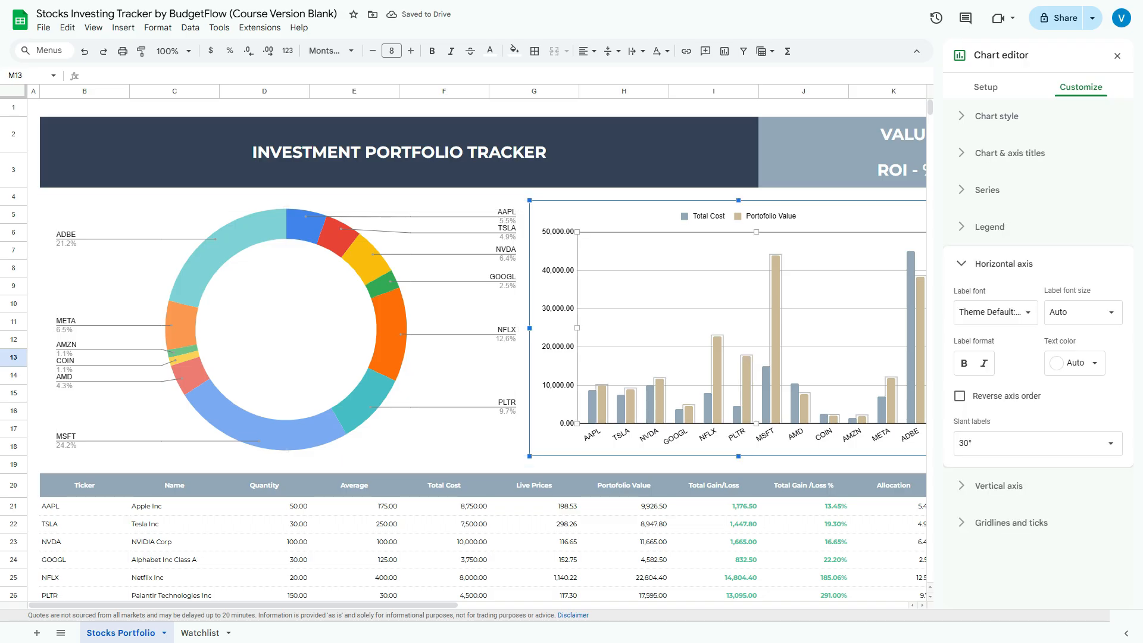
left_click(776, 334)
scroll(1033, 369, "down", 1)
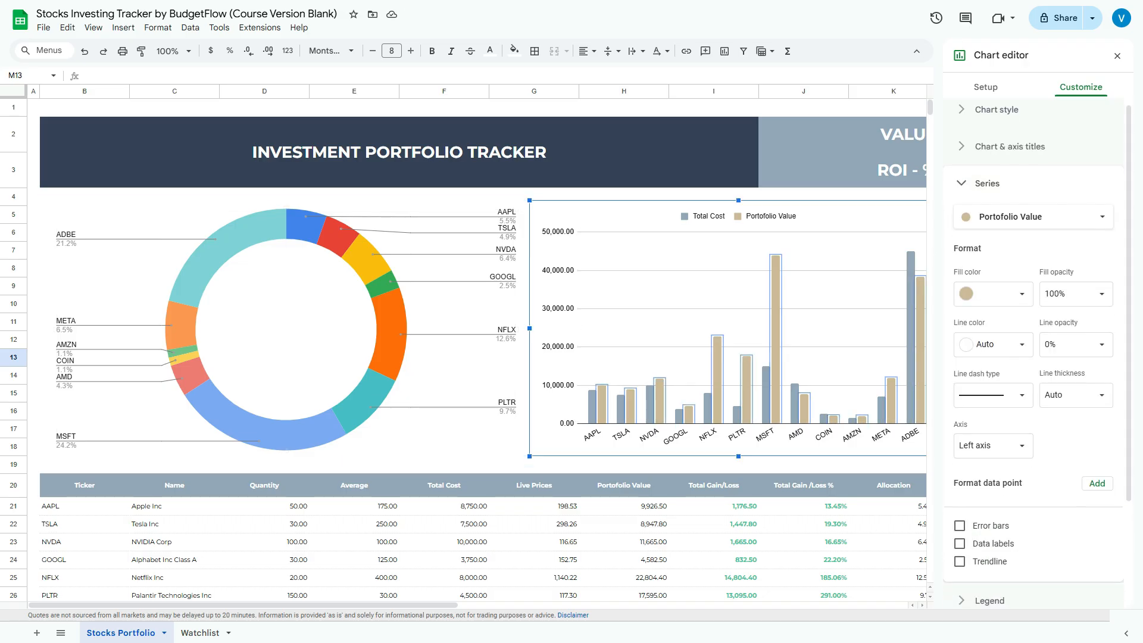
scroll(1033, 357, "down", 1)
scroll(477, 344, "right", 2)
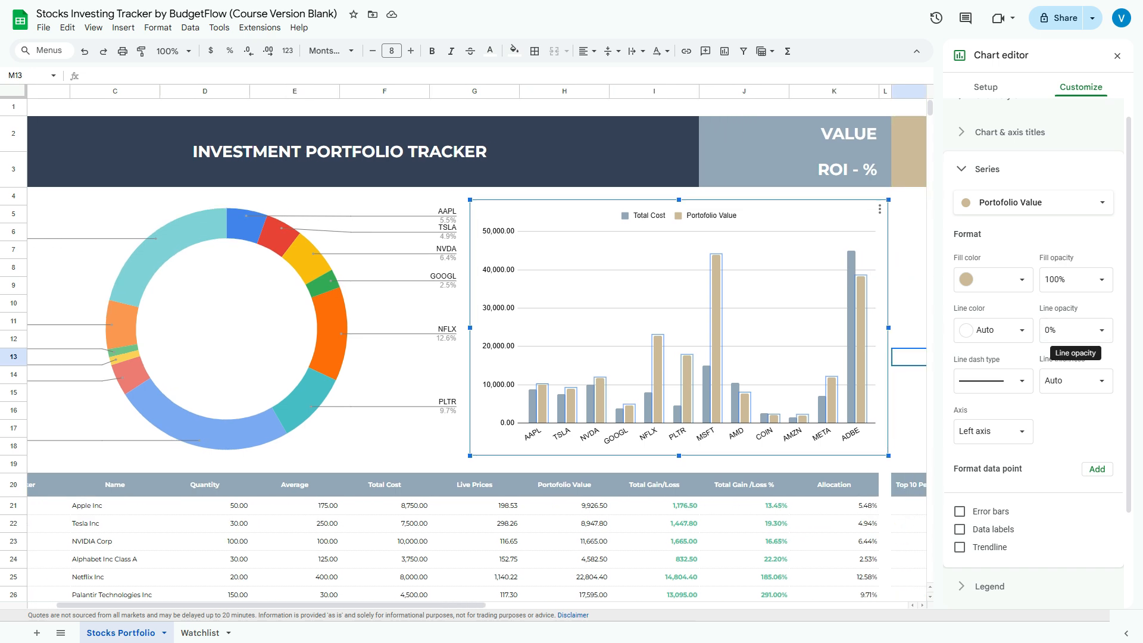
left_click(1006, 330)
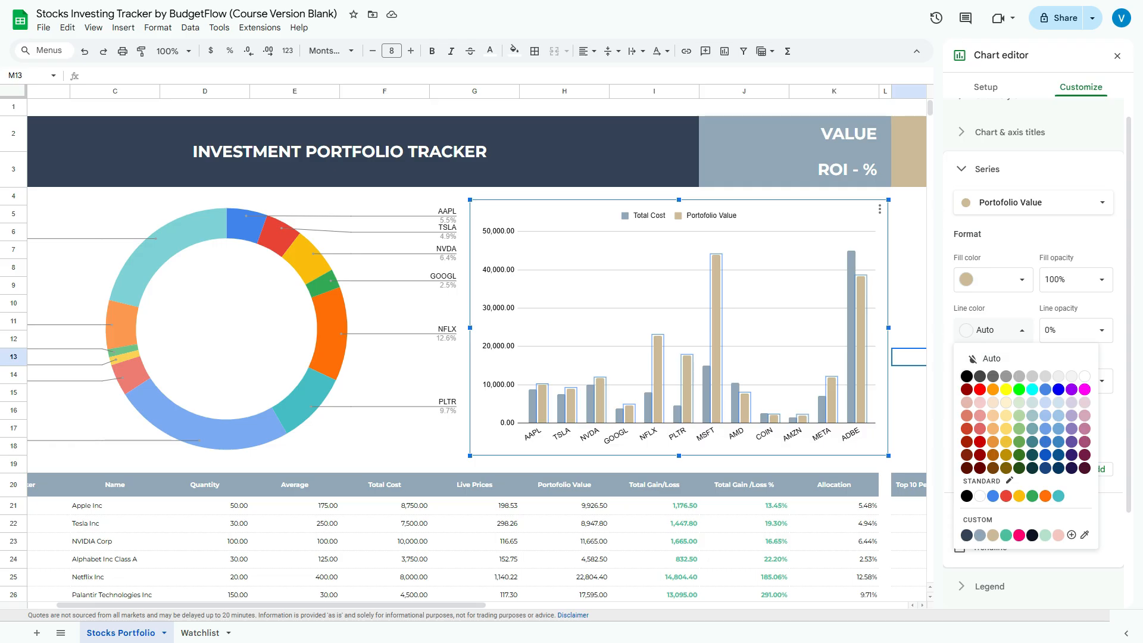
left_click(966, 535)
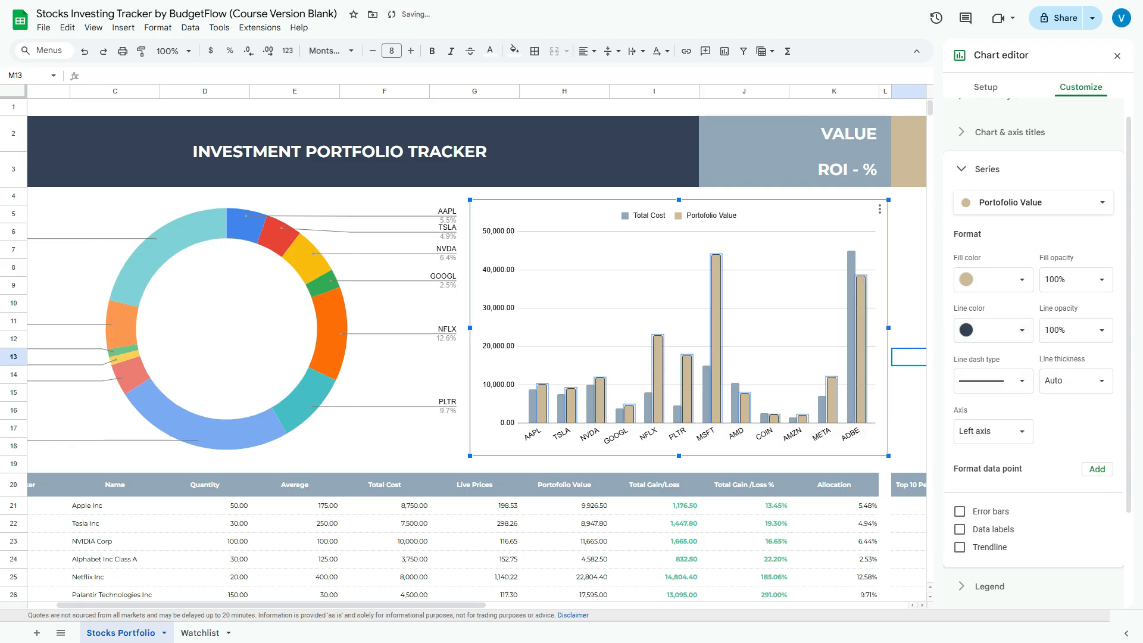
left_click(909, 410)
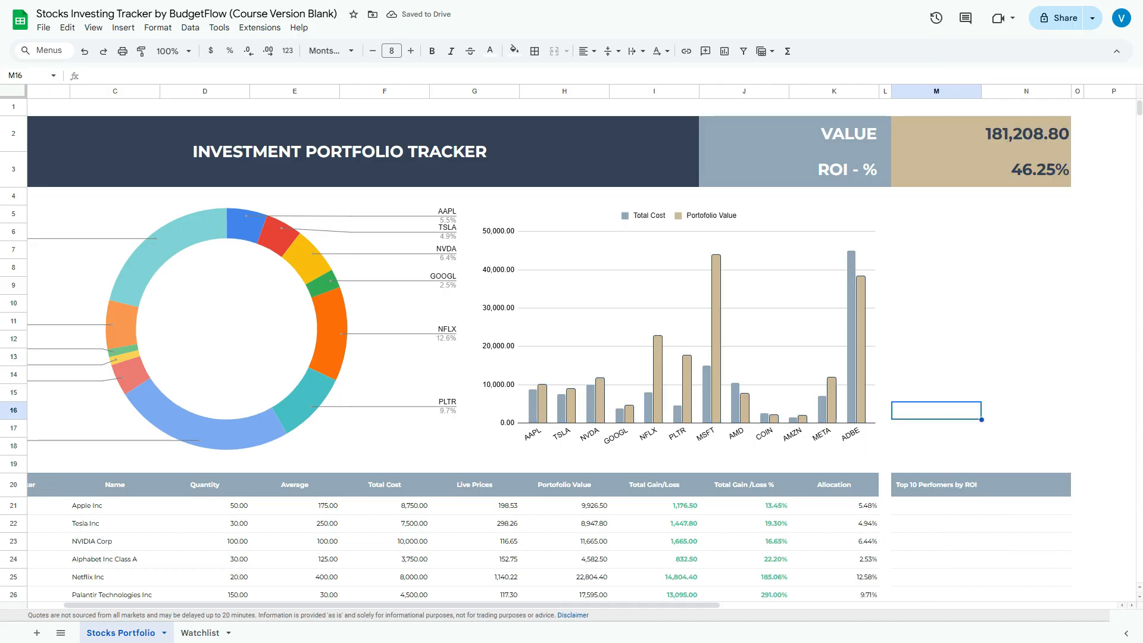
Try the custom tan line color on the column chart's Total Cost series.
left_click(774, 321)
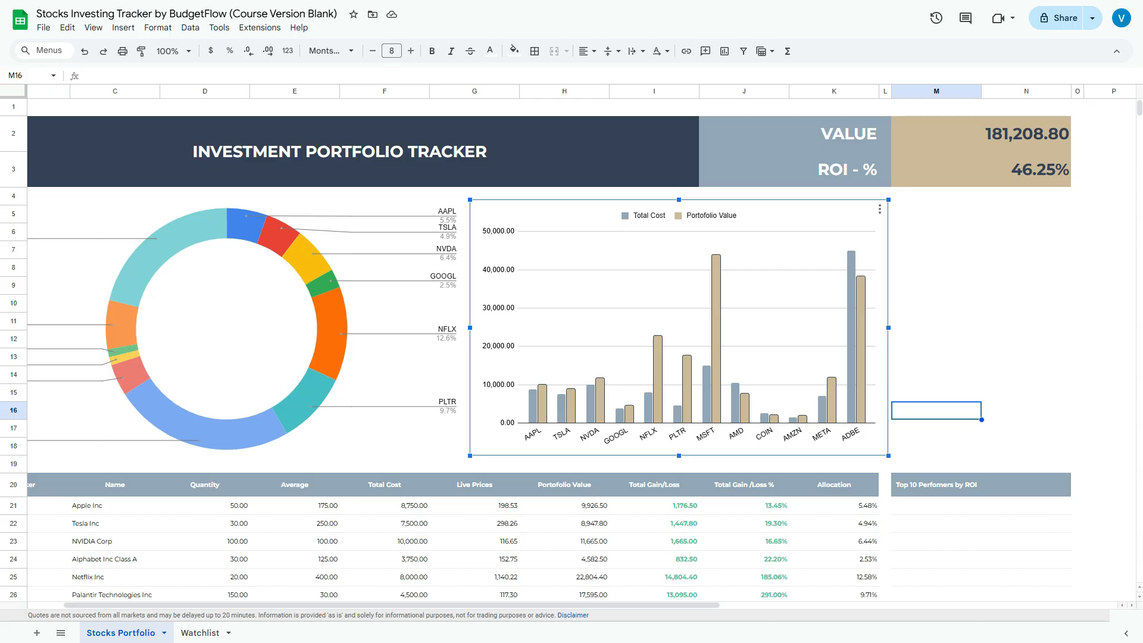
double_click(707, 394)
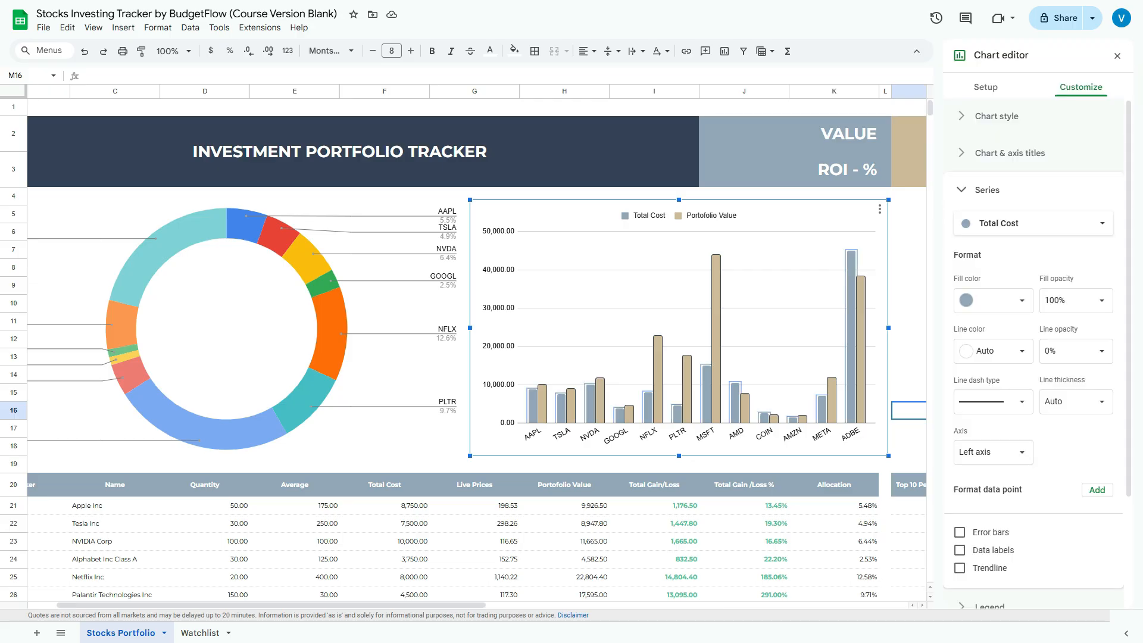
left_click(993, 351)
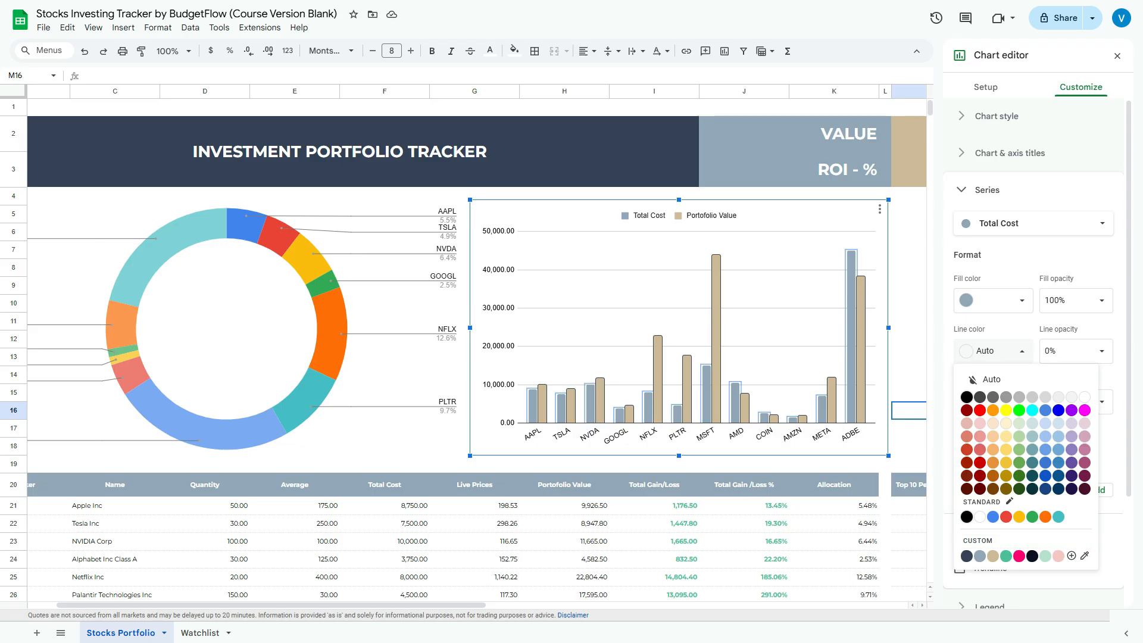
left_click(992, 556)
scroll(1006, 560, "down", 3)
left_click(1010, 589)
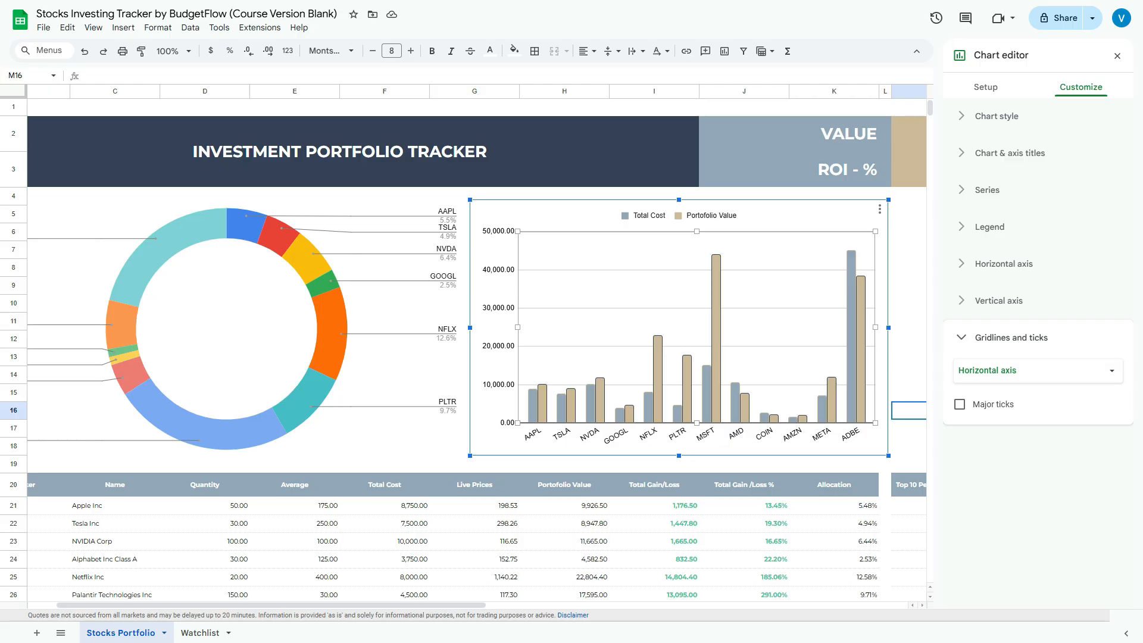
Try a trendline on the Portofolio Value series, remove it, and show the series' data labels instead.
left_click(716, 340)
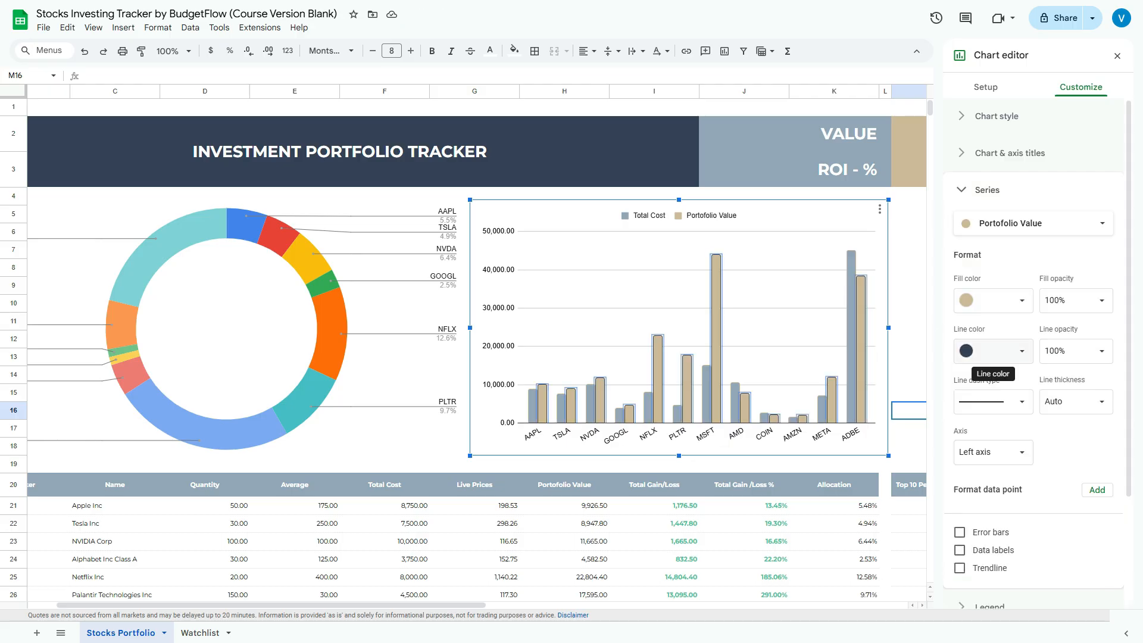
scroll(989, 357, "down", 3)
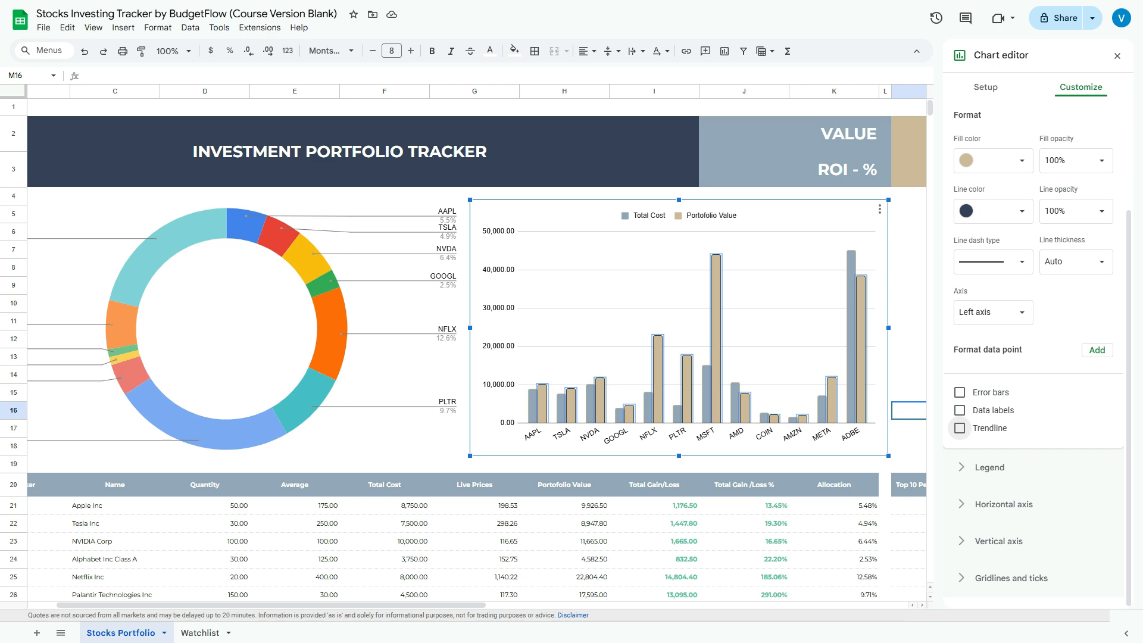
left_click(959, 428)
left_click(958, 428)
left_click(959, 410)
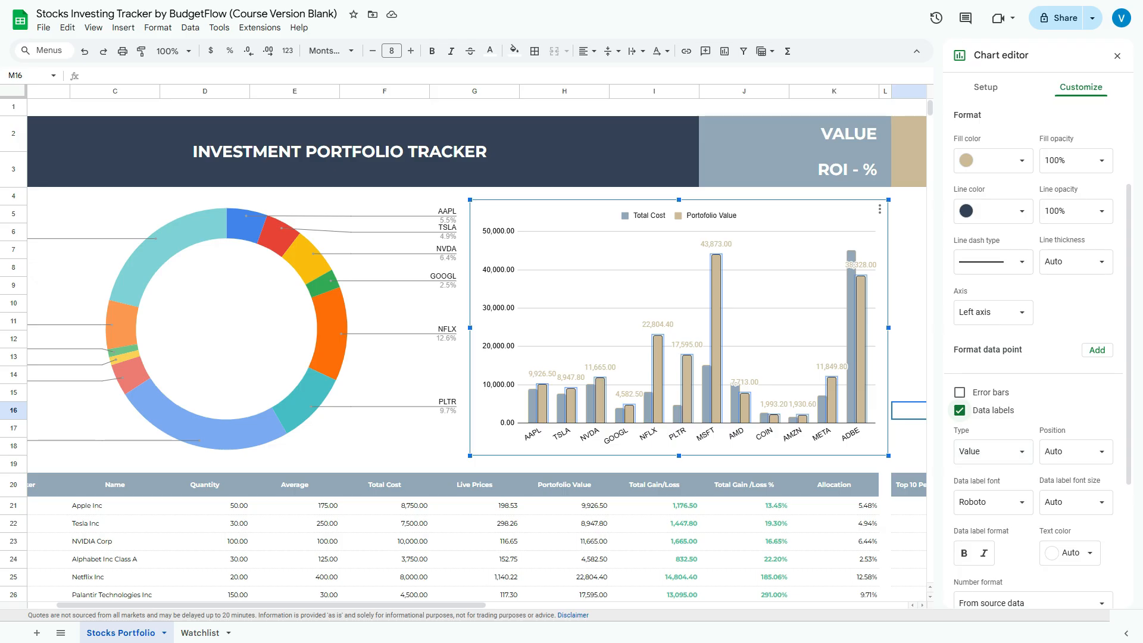
Widen the column chart to the edge of column N, then narrow it to end at column K's edge.
scroll(476, 346, "right", 3)
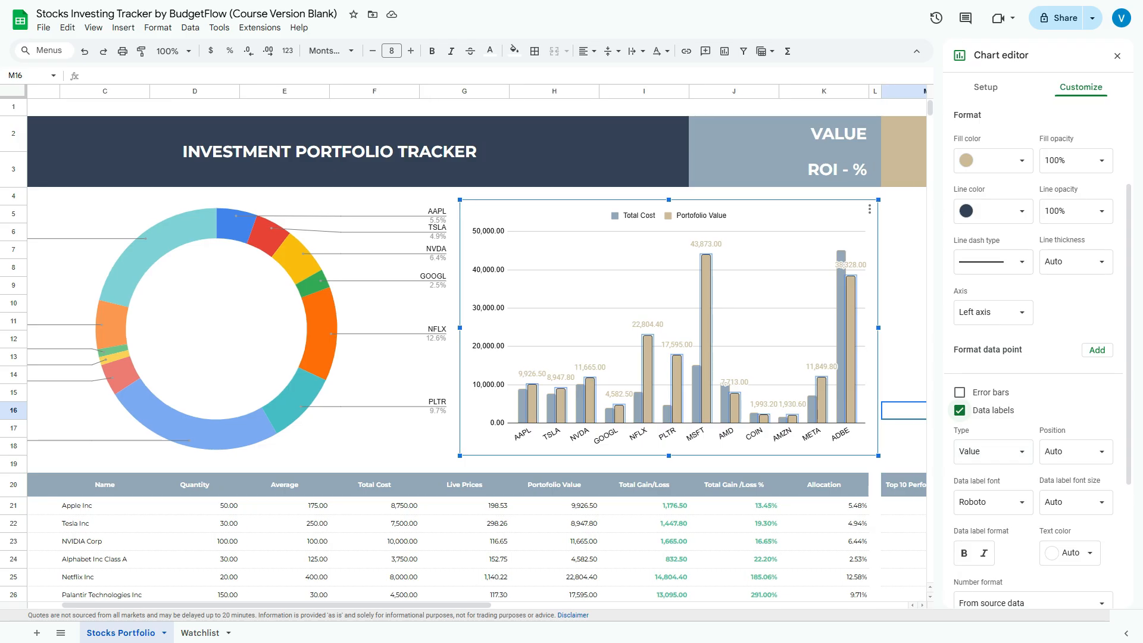
left_click_drag(727, 327, 911, 328)
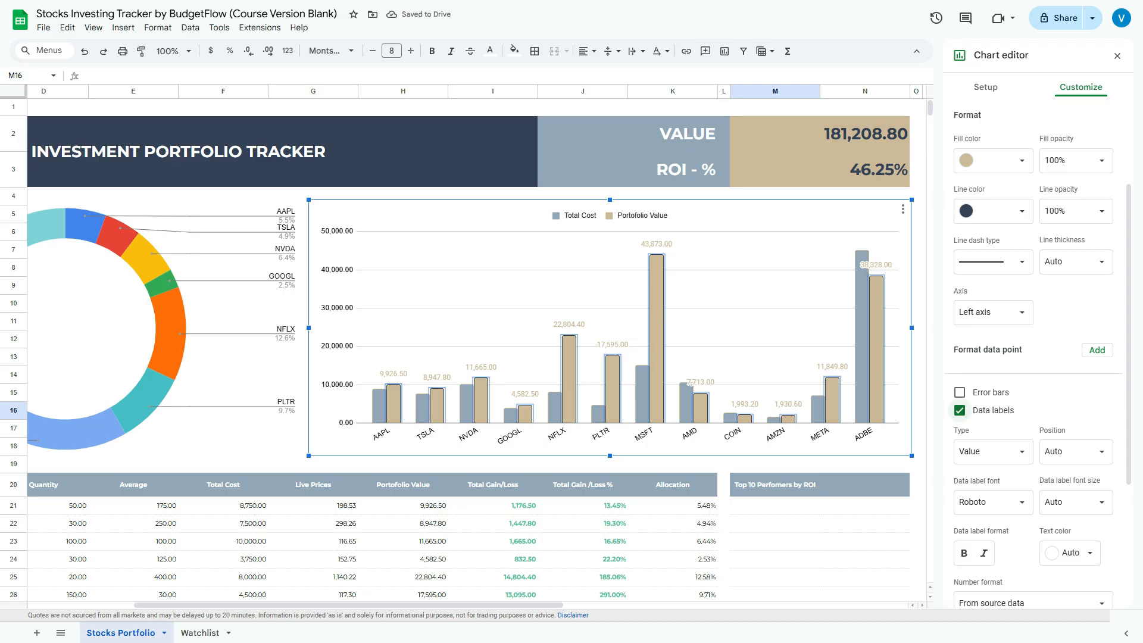
left_click_drag(912, 327, 717, 327)
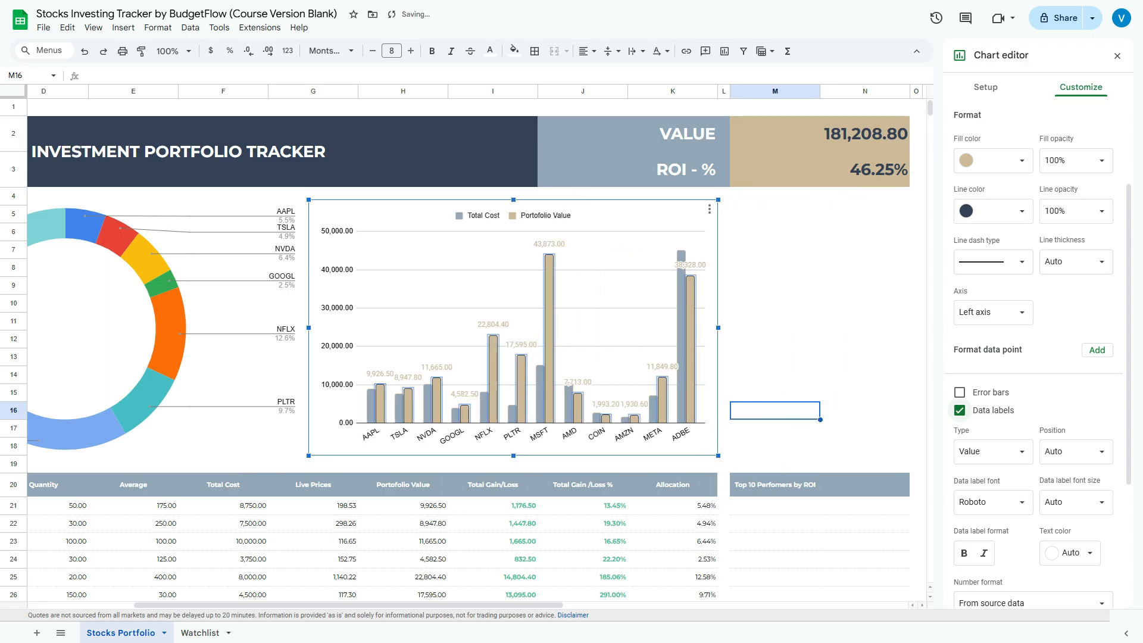
Try the Outside end and Inside end positions for the Portofolio Value data labels and return to Auto.
scroll(976, 417, "down", 5)
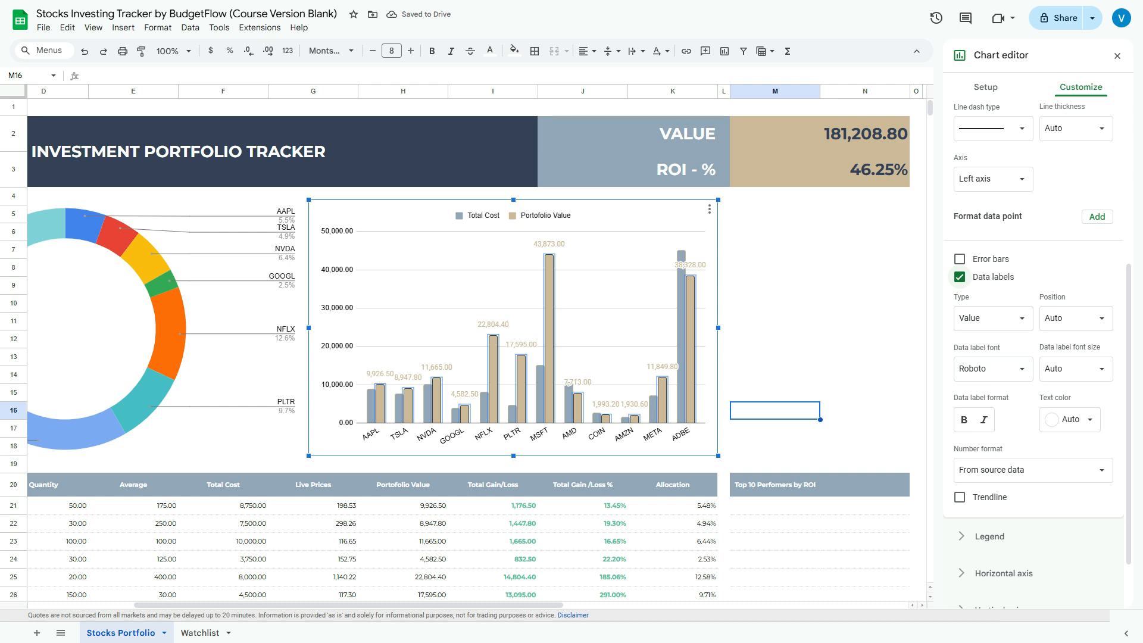
left_click(1076, 318)
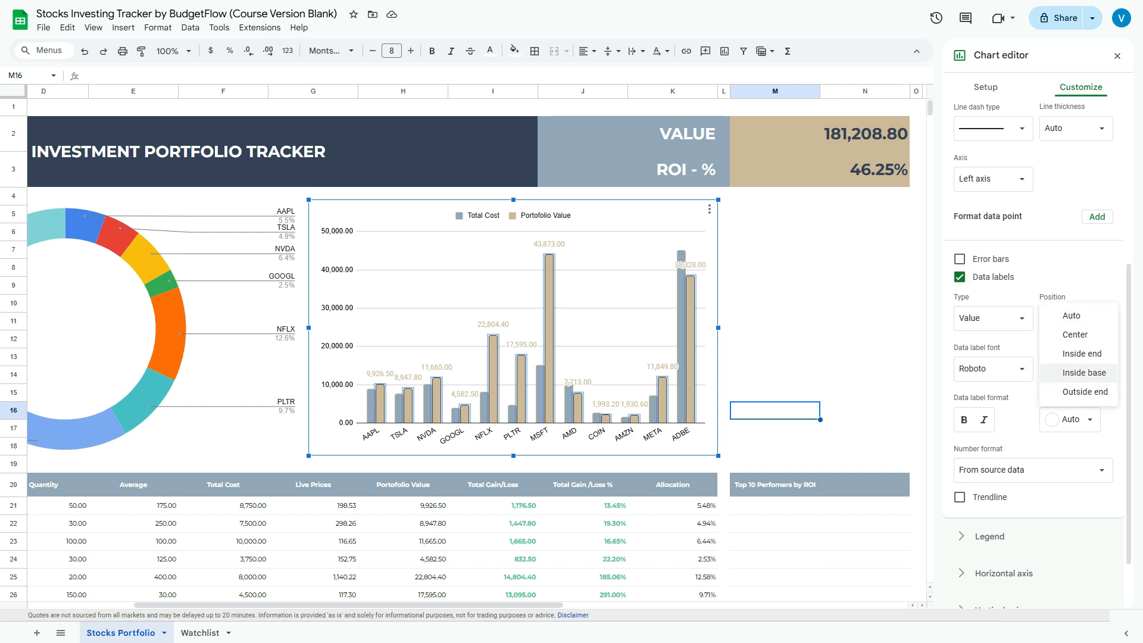
left_click(1085, 392)
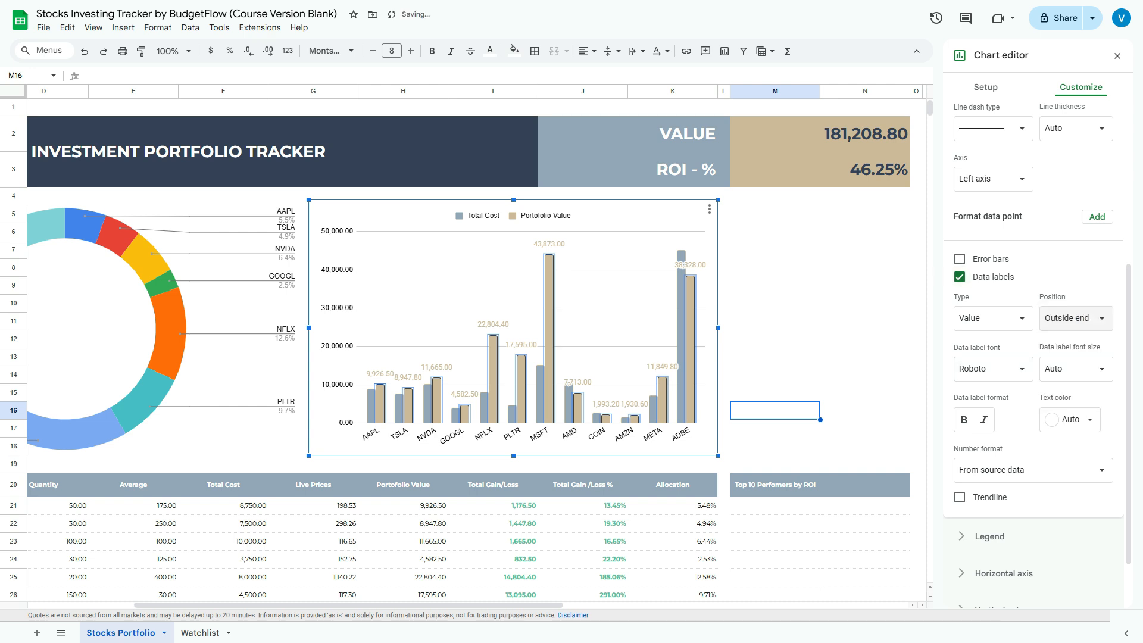
left_click(1076, 317)
left_click(1071, 278)
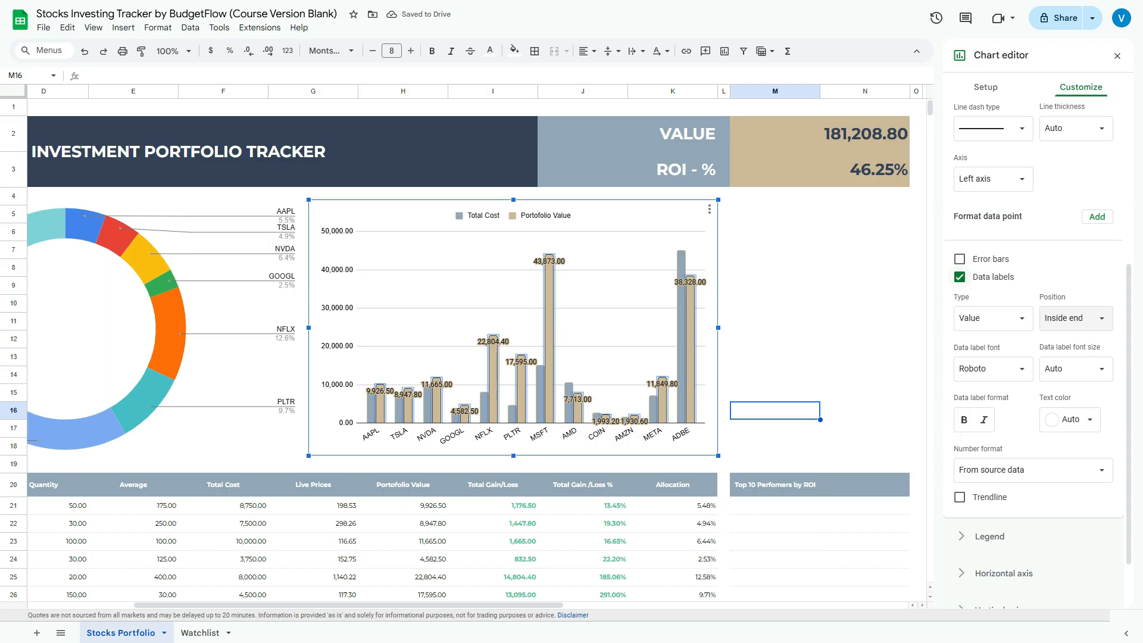
left_click(1076, 318)
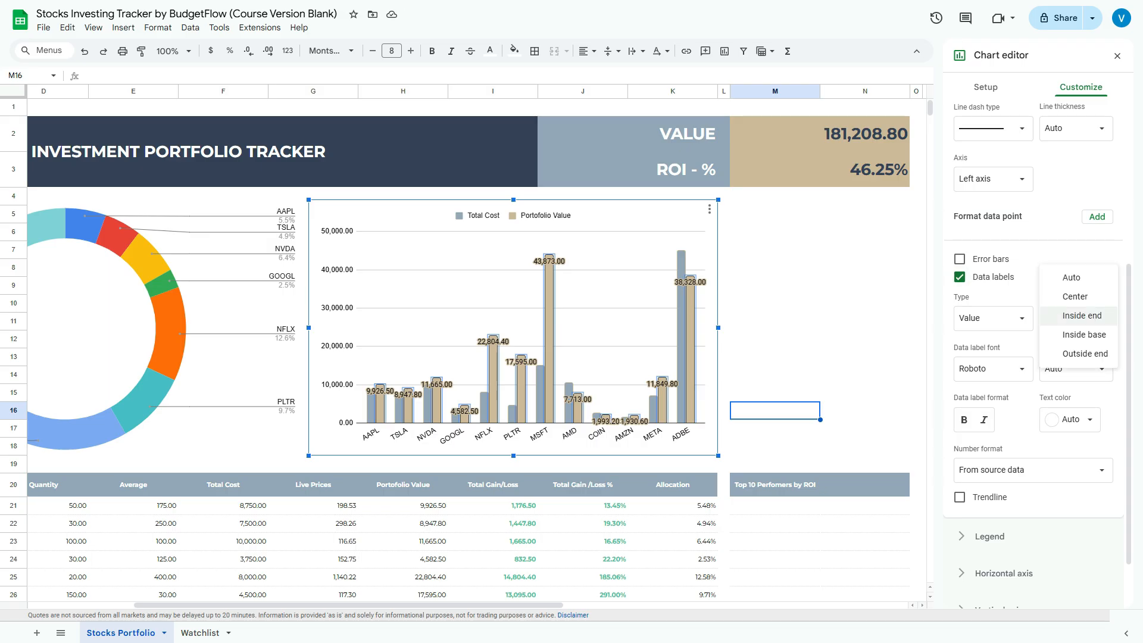
left_click(1072, 277)
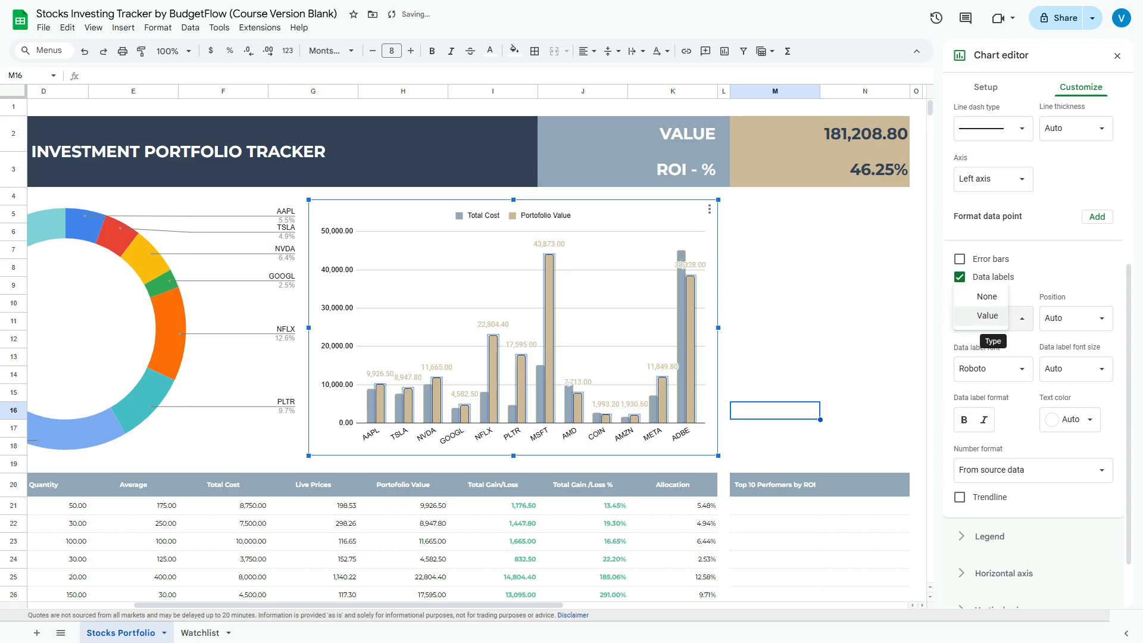
left_click(985, 318)
Try error bars on the Portofolio Value series and switch them back off.
left_click(959, 259)
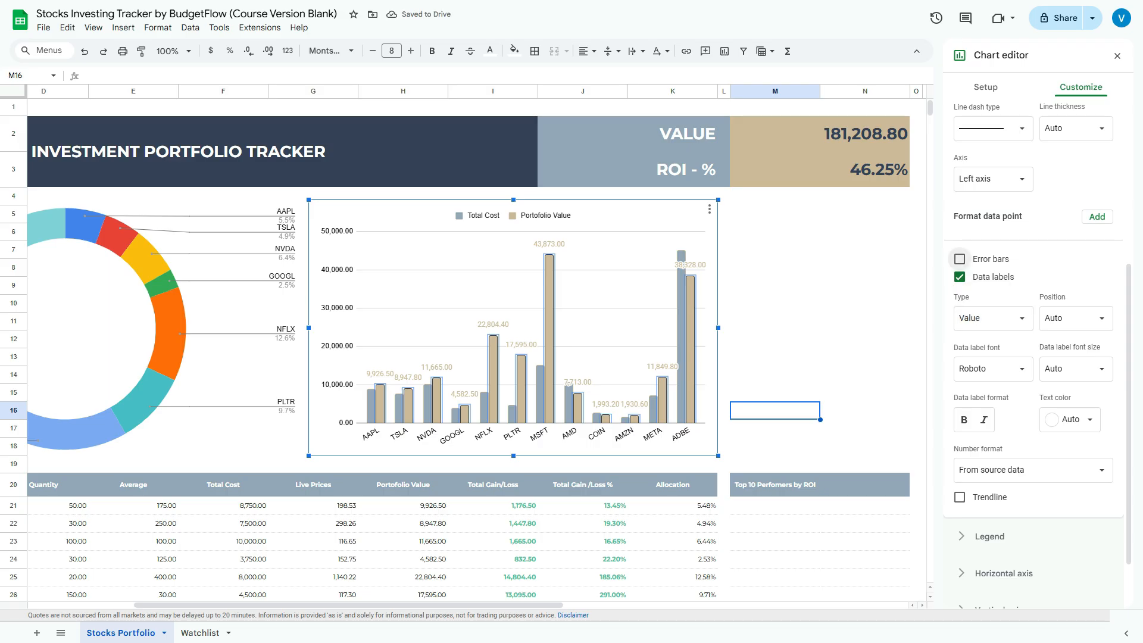
left_click(960, 259)
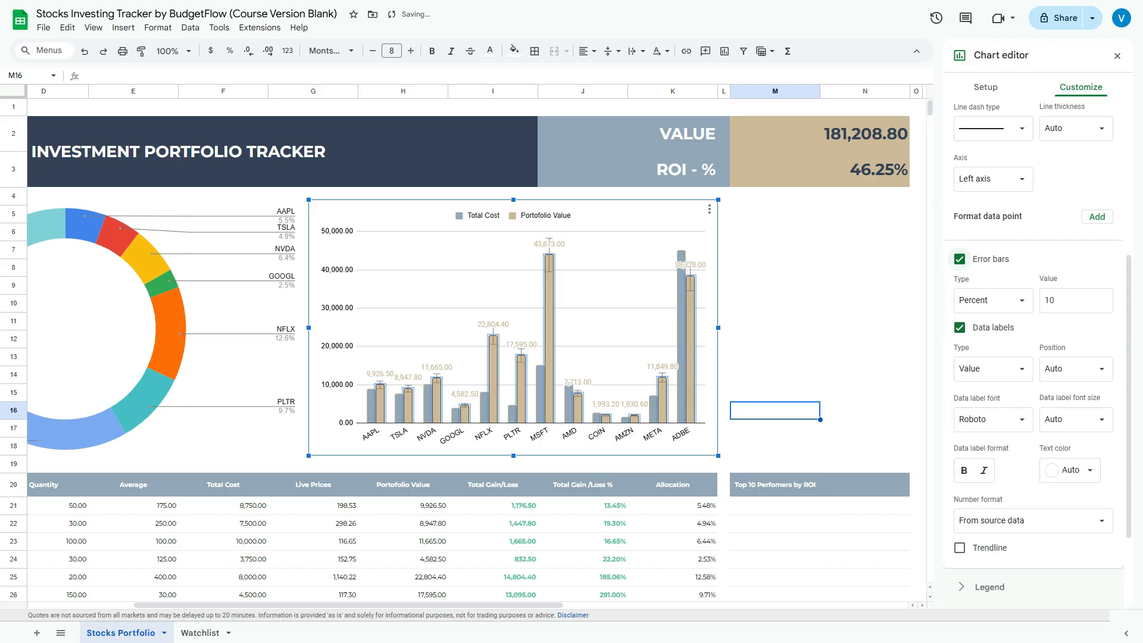
left_click(960, 259)
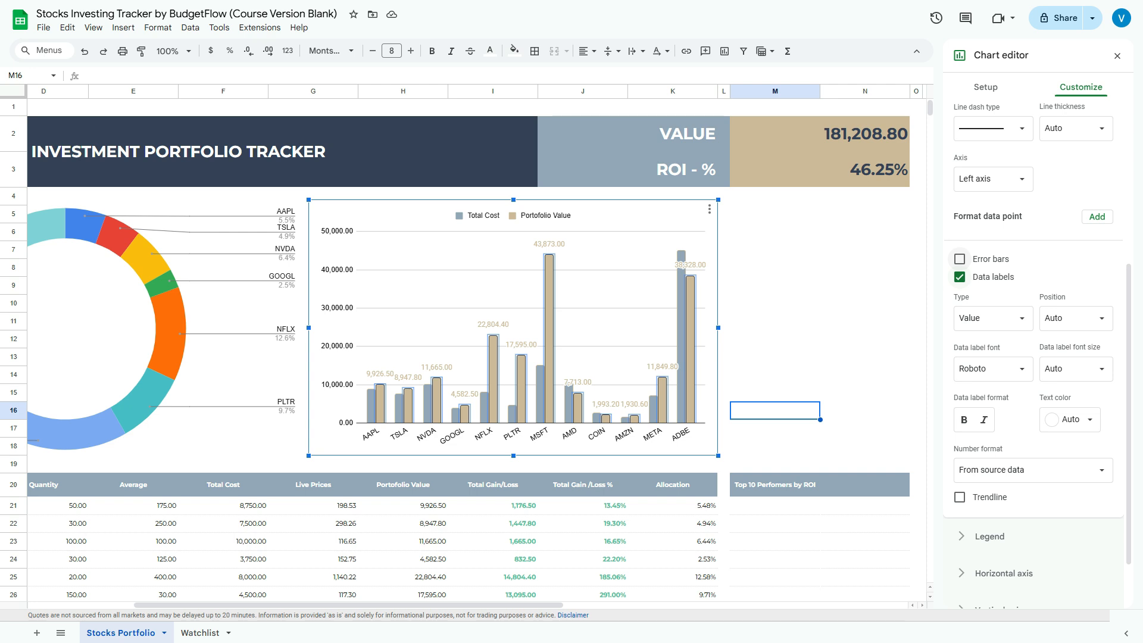
Remove the data labels from the Portofolio Value series and deselect the chart.
scroll(982, 235, "up", 2)
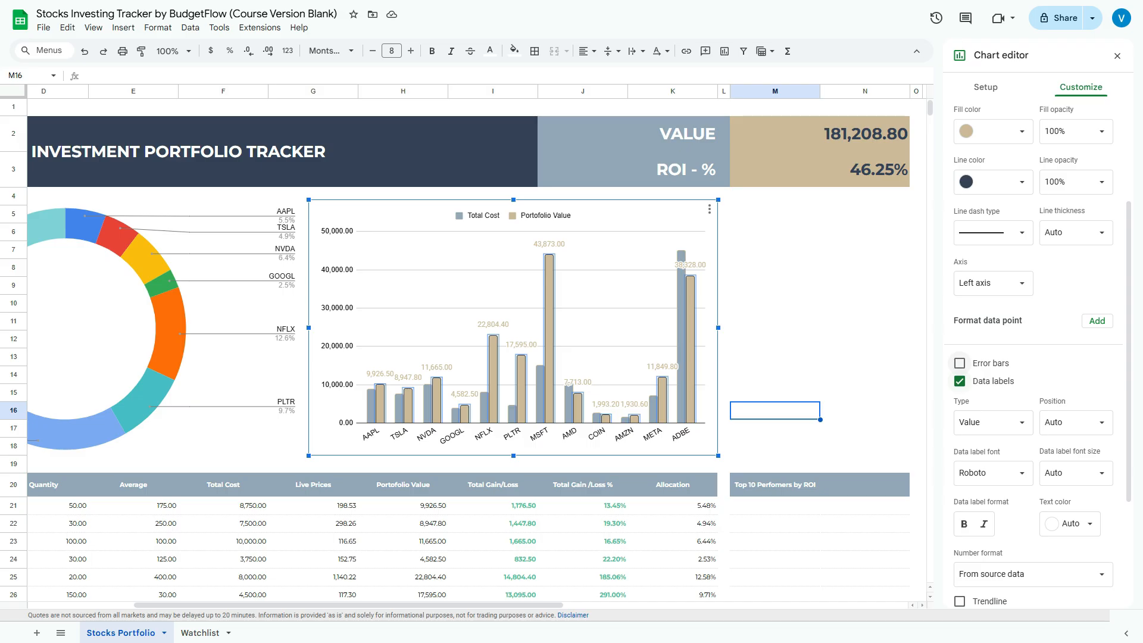
left_click(960, 381)
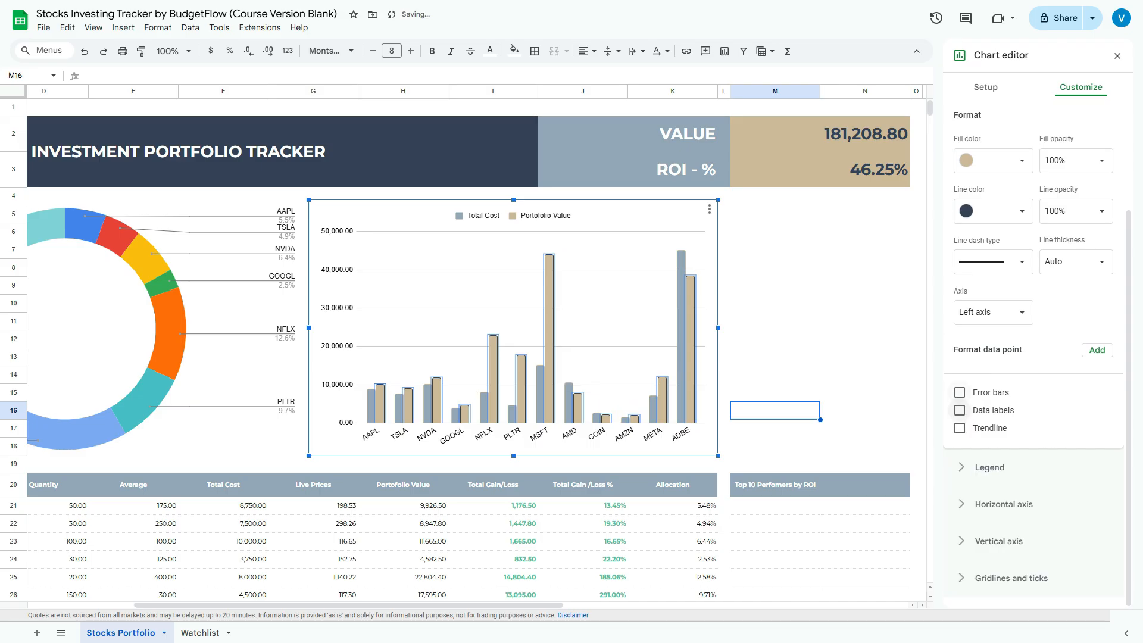
scroll(456, 351, "down", 3)
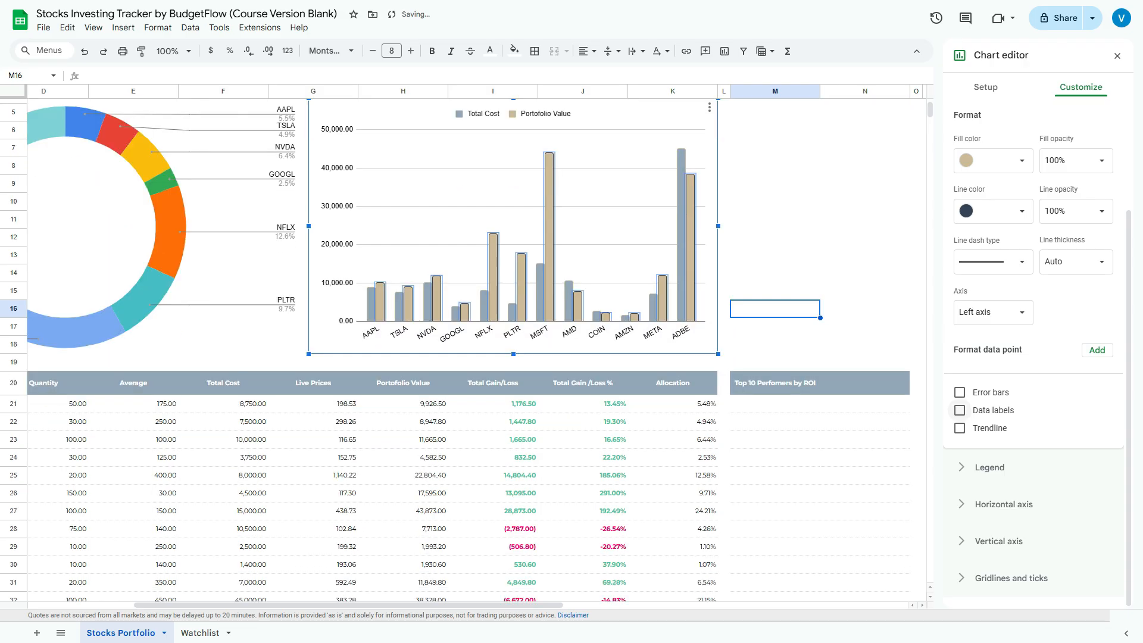
left_click(865, 326)
Review the doughnut and column charts together with the portfolio header and holdings table.
scroll(865, 326, "left", 4)
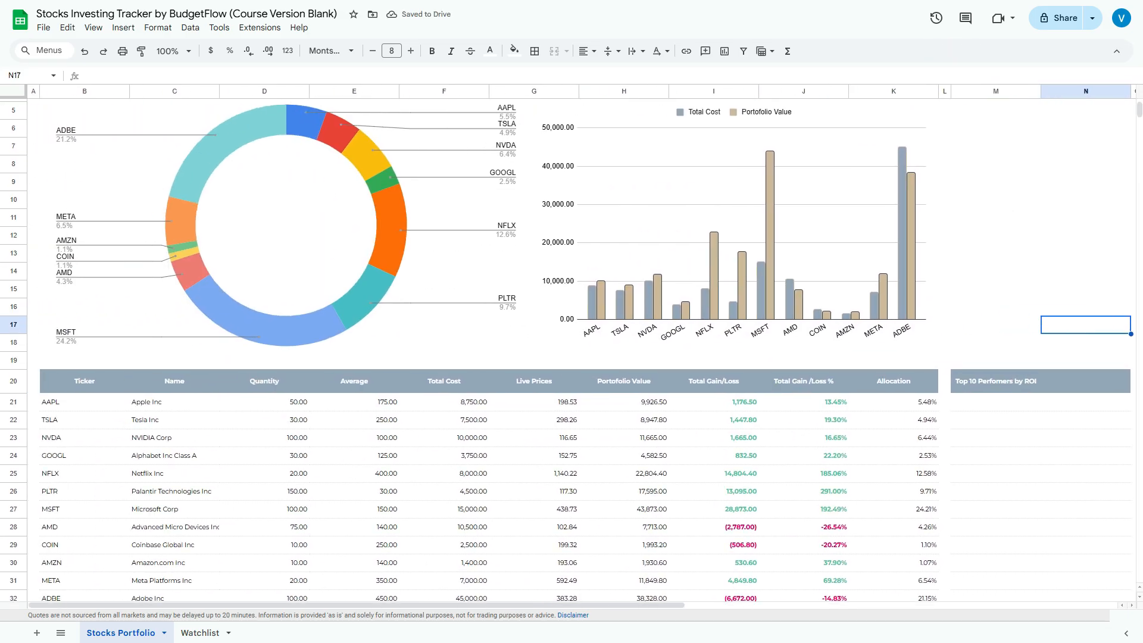
scroll(571, 350, "up", 1)
scroll(571, 350, "up", 1)
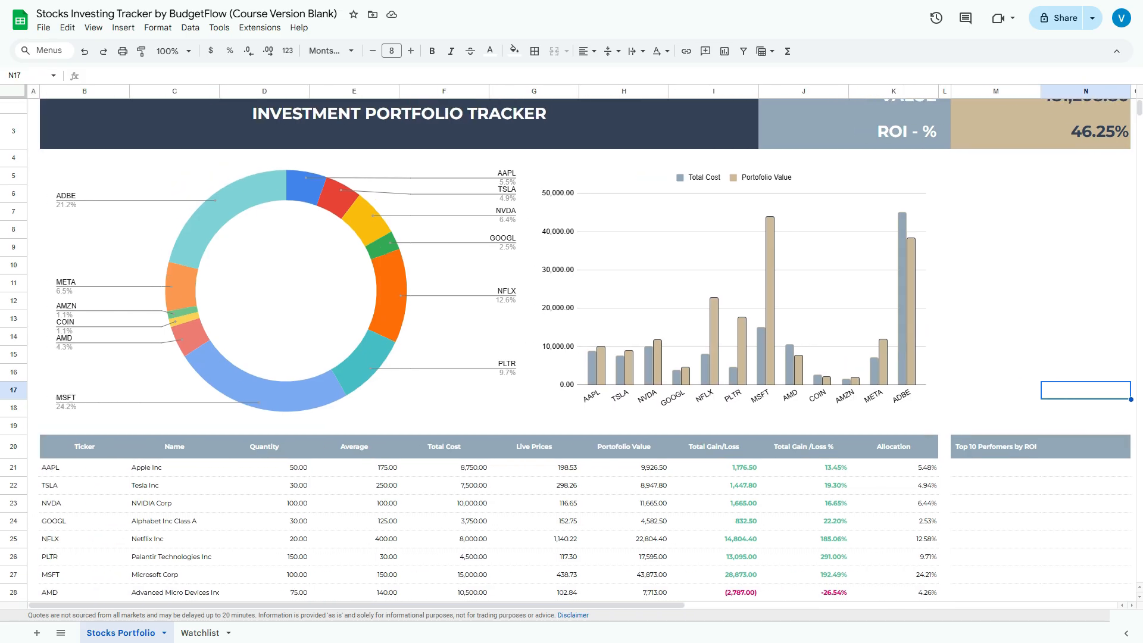
scroll(571, 350, "down", 5)
scroll(572, 350, "up", 3)
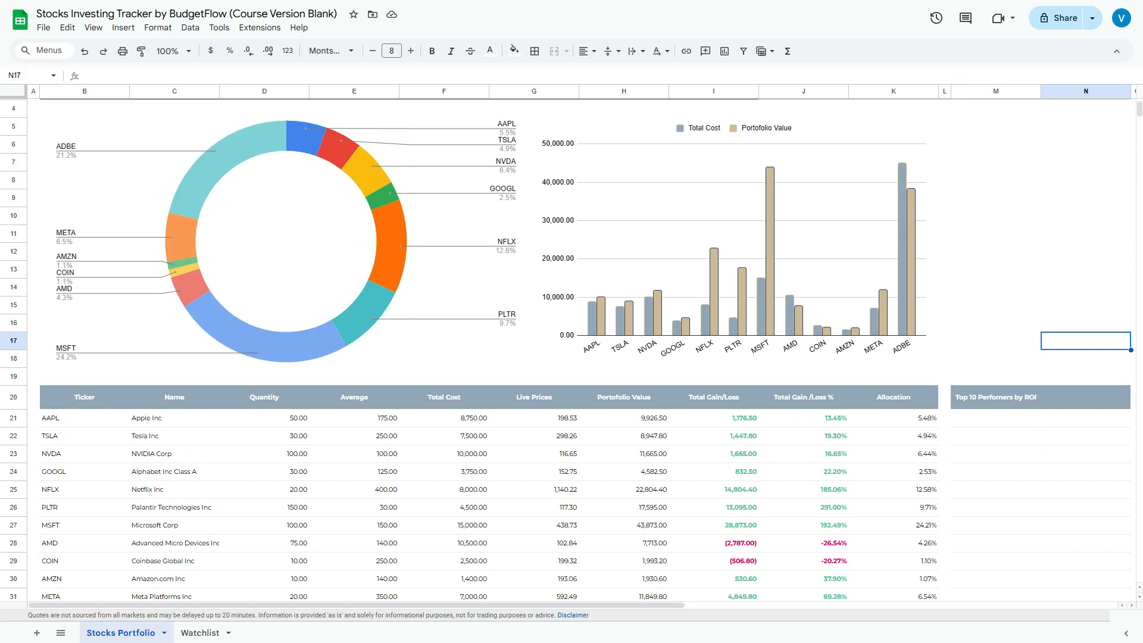
scroll(572, 350, "up", 3)
scroll(571, 350, "right", 2)
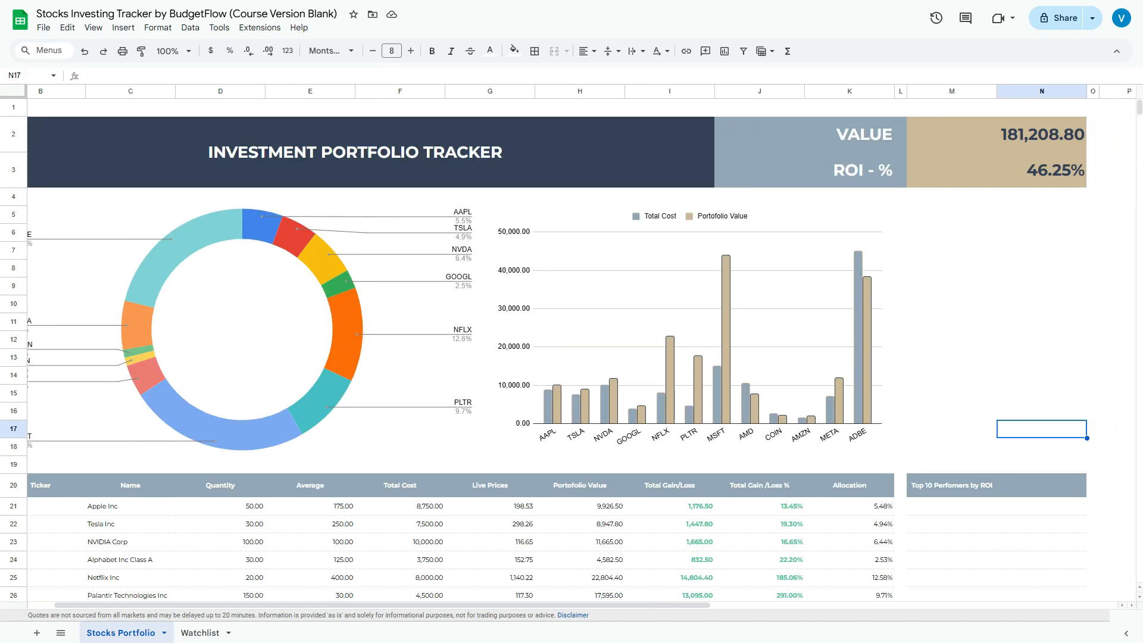
scroll(572, 350, "right", 1)
scroll(571, 350, "down", 1)
scroll(572, 350, "up", 1)
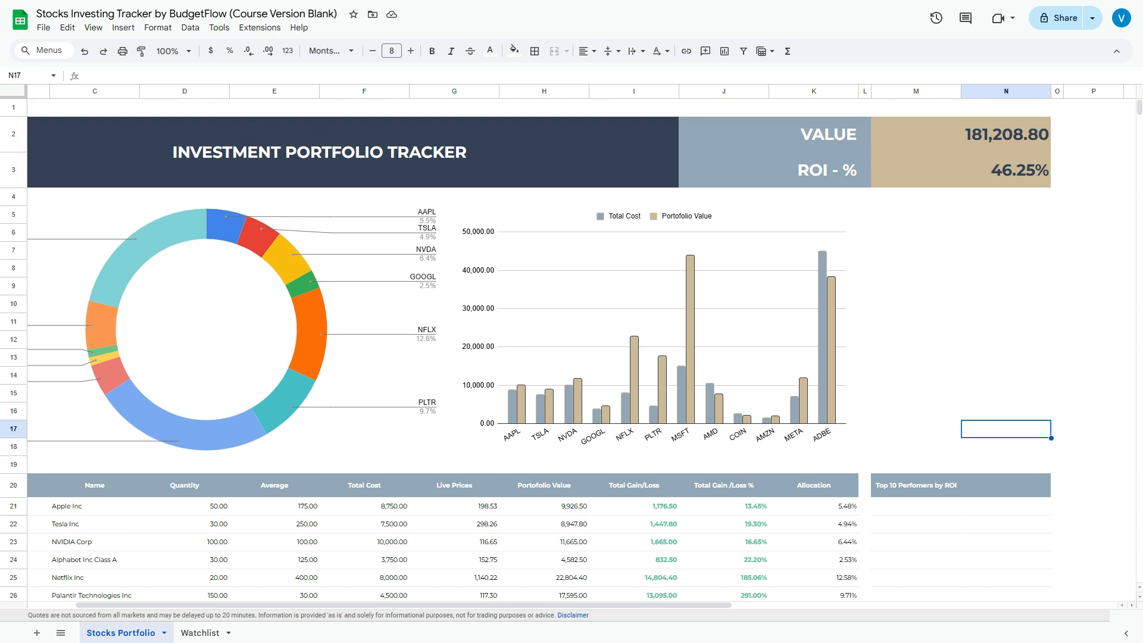
scroll(571, 350, "left", 1)
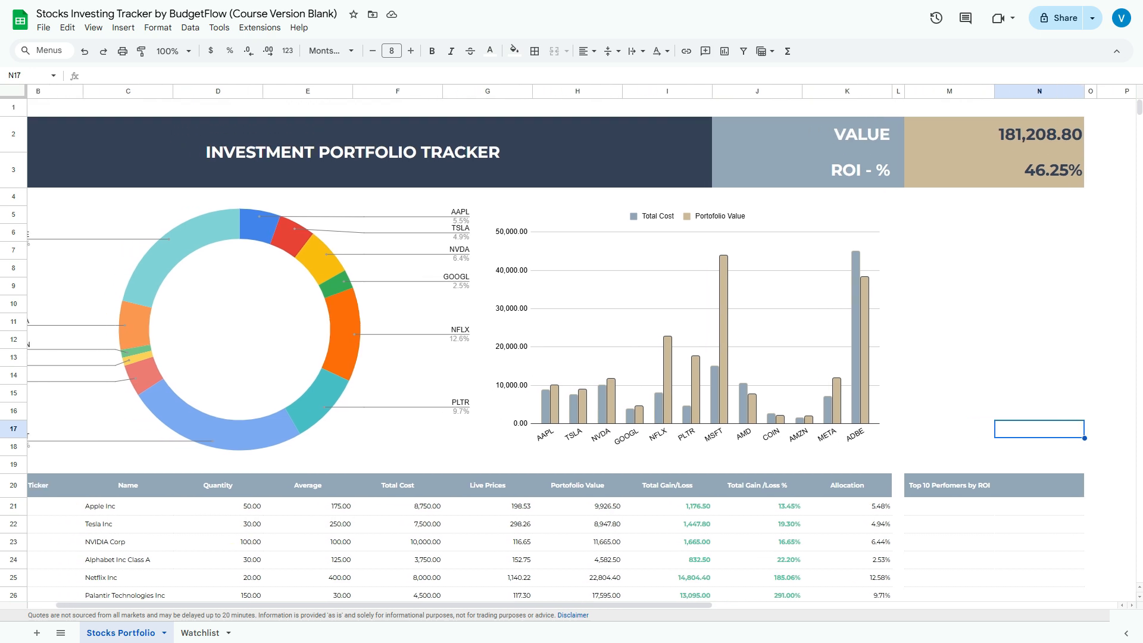